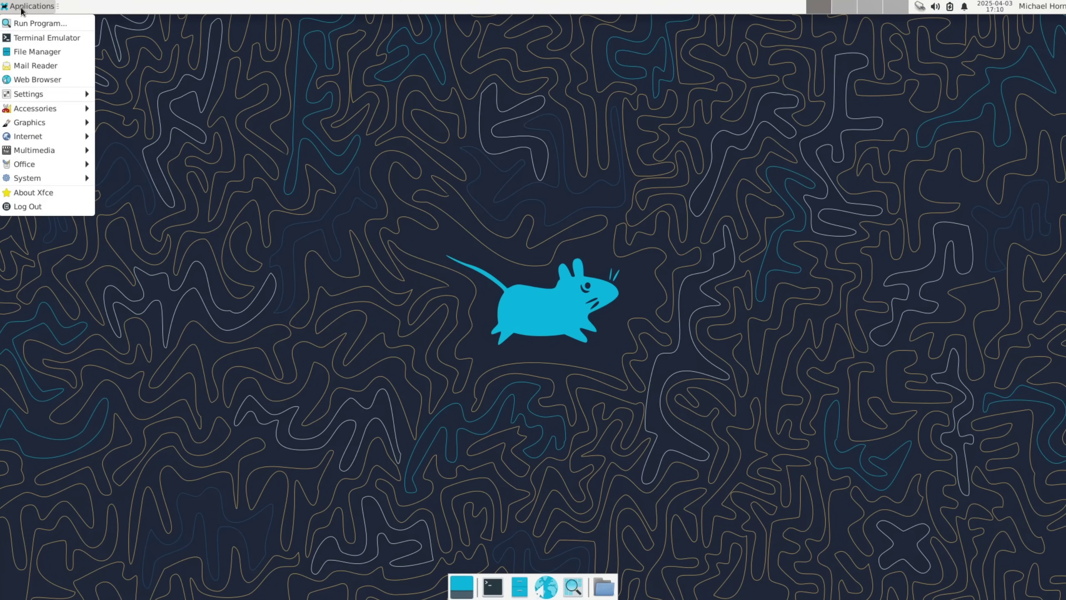
Step: Open the home folder in the file manager and glance at the finished desktop's application menu
left_click(29, 51)
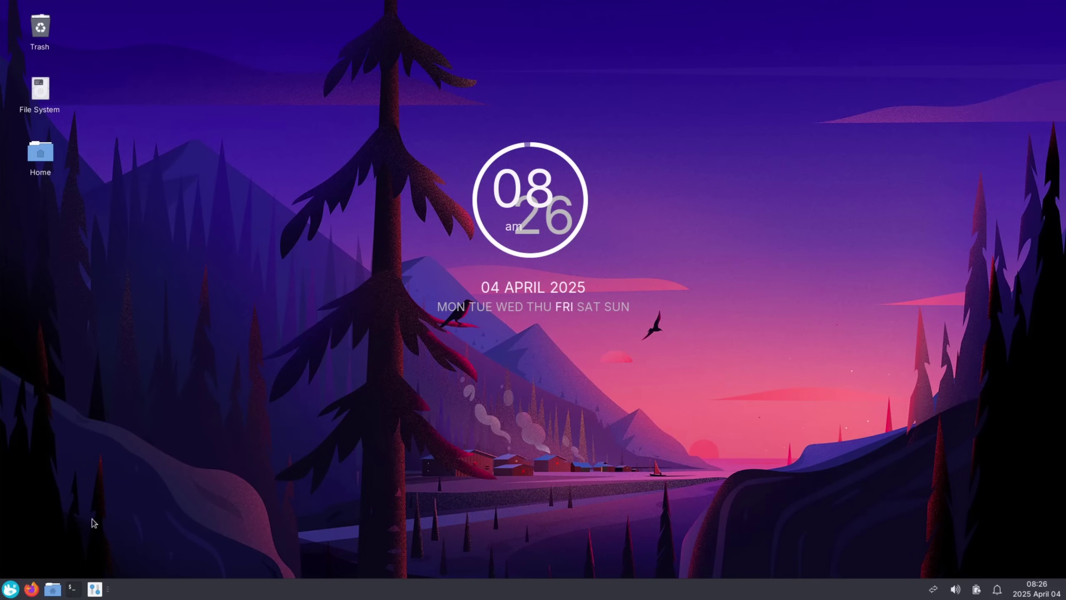
left_click(11, 588)
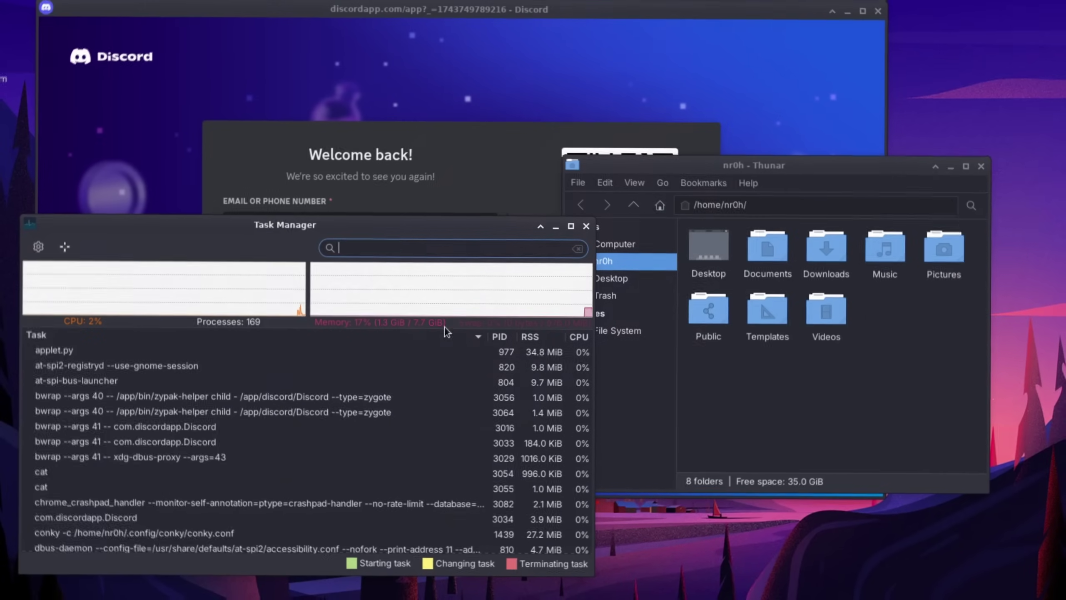
left_click(711, 371)
left_click_drag(756, 173, 810, 162)
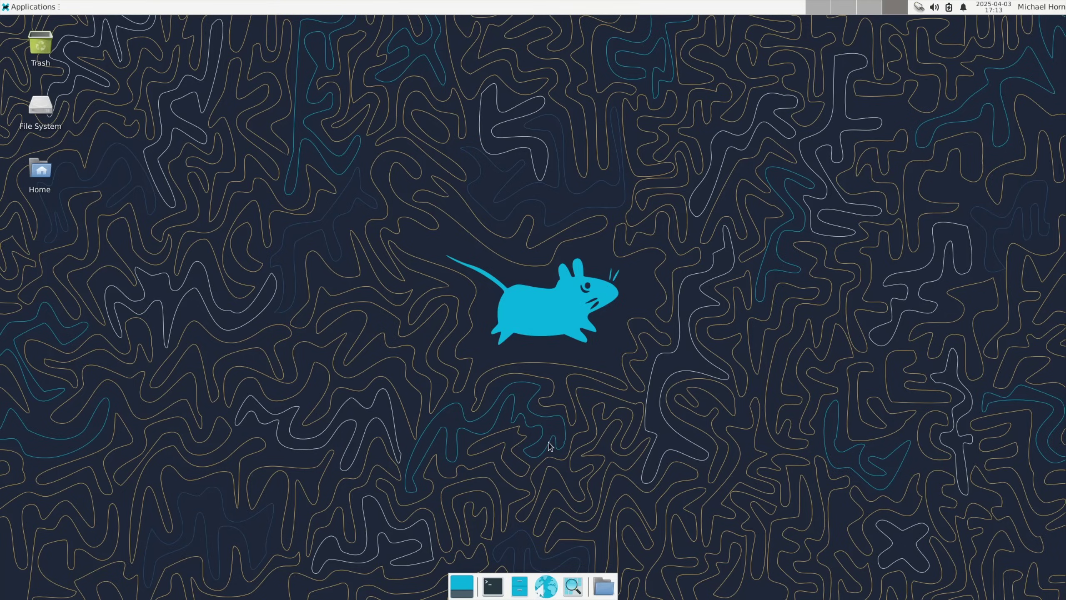
Step: Find Qogir on xfce-look.org in Firefox and download the Qogir.tar.xz theme archive
left_click(545, 584)
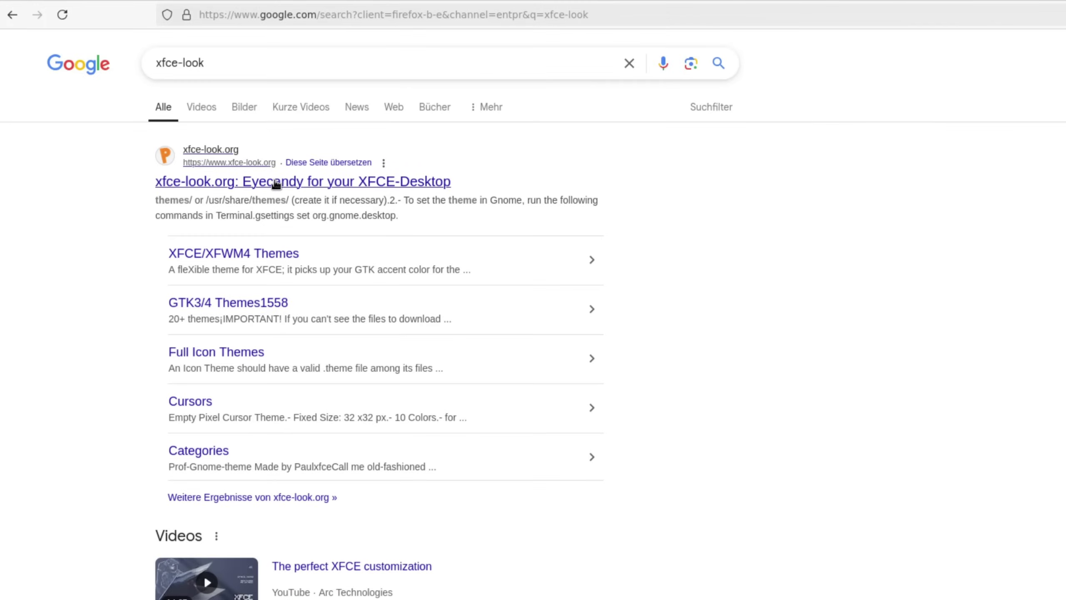
left_click(276, 184)
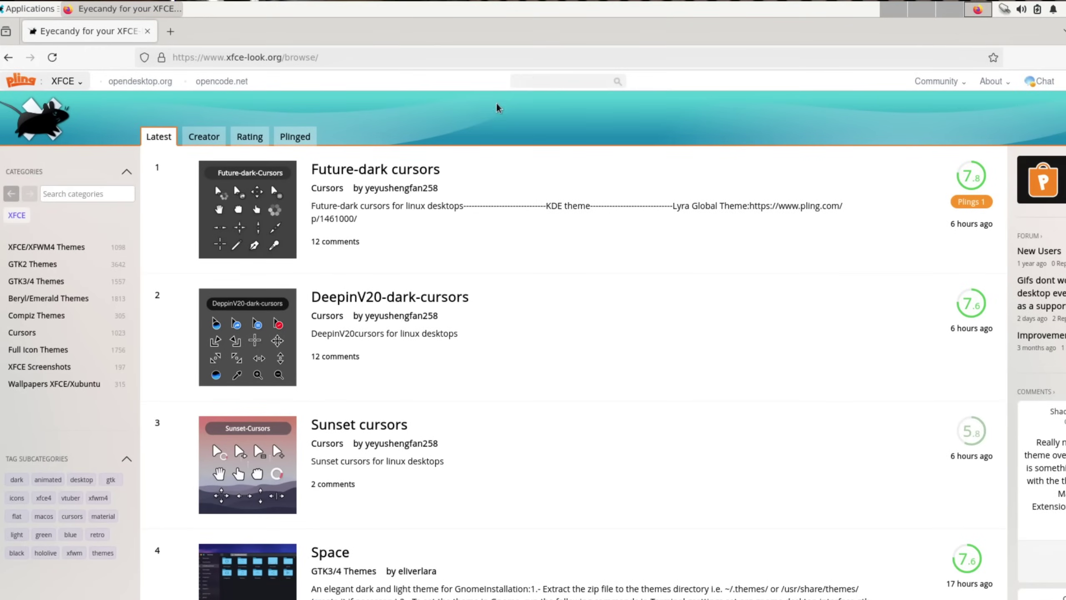
type("qogir")
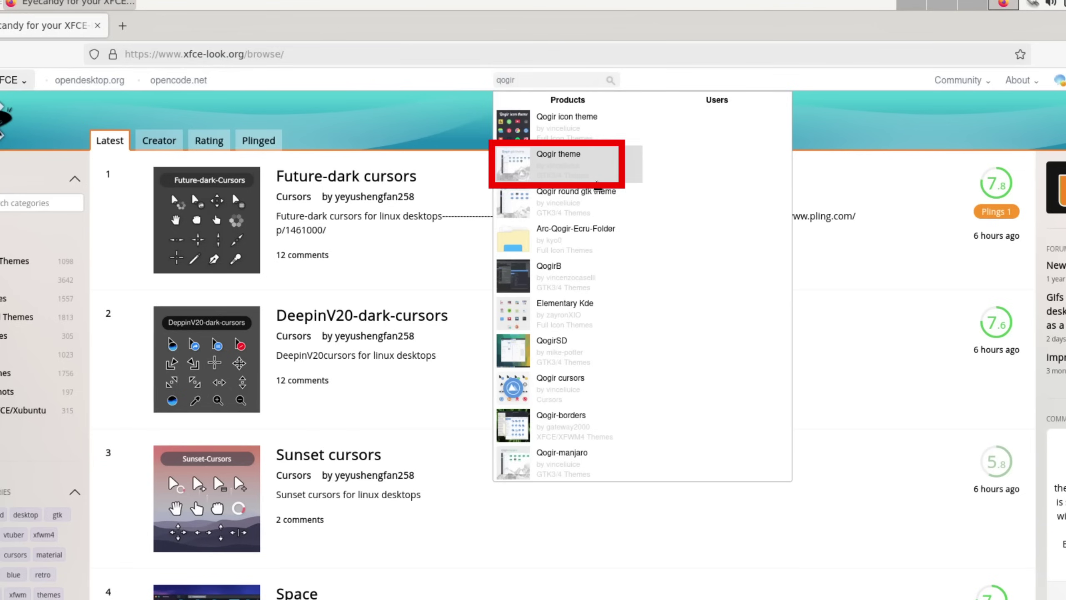
left_click(533, 182)
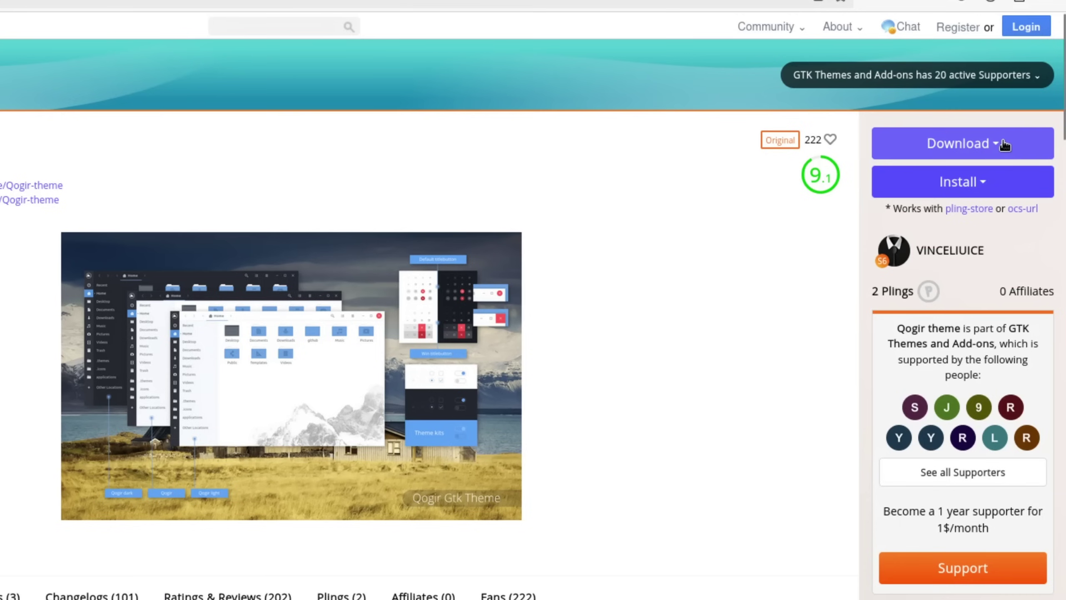
left_click(1004, 144)
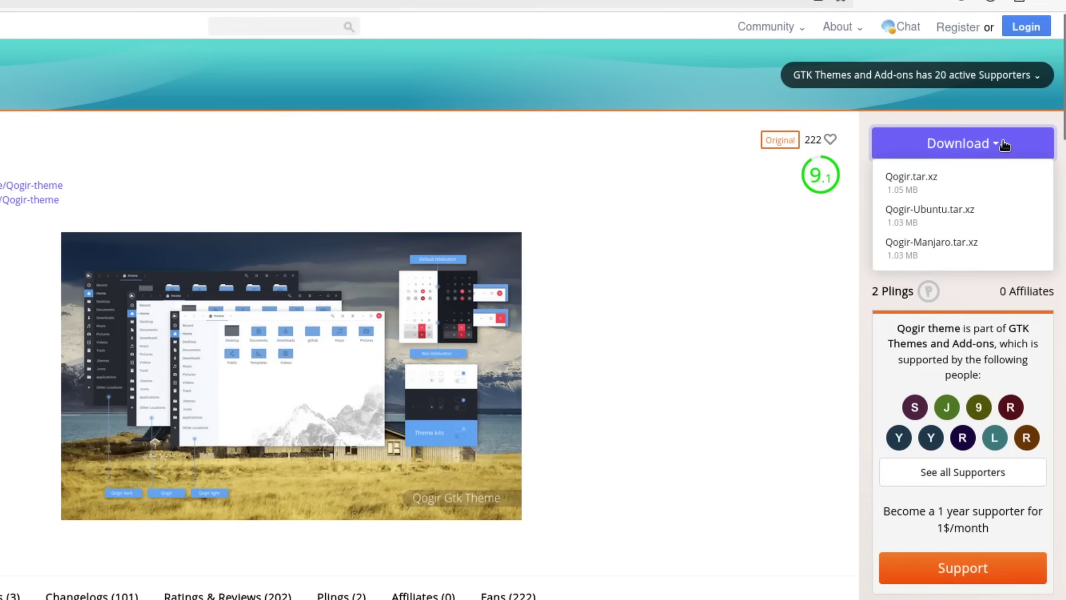
left_click(949, 188)
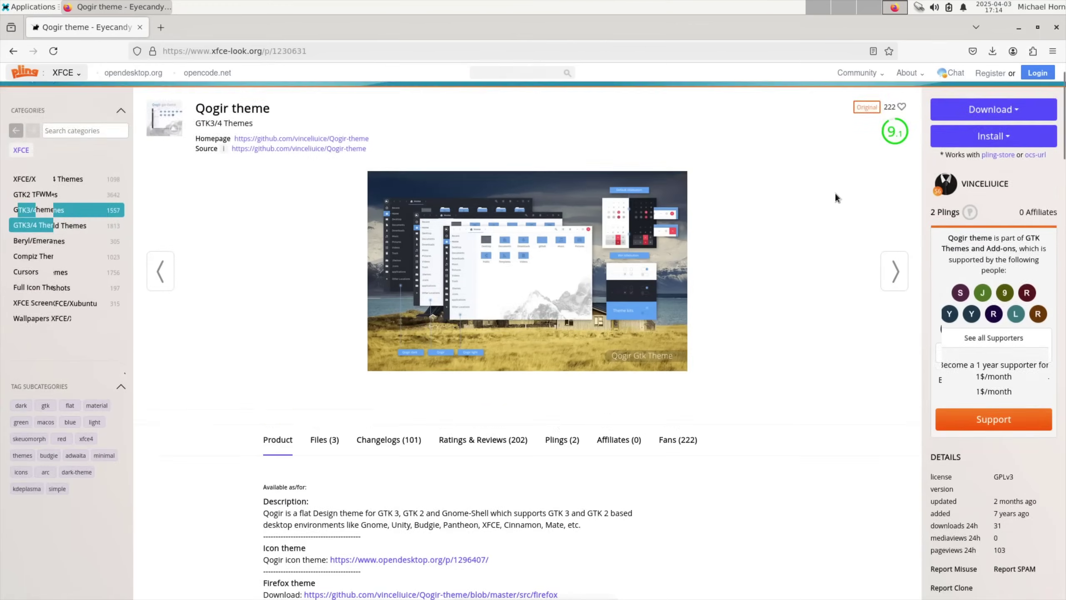
scroll(753, 259, "down", 5)
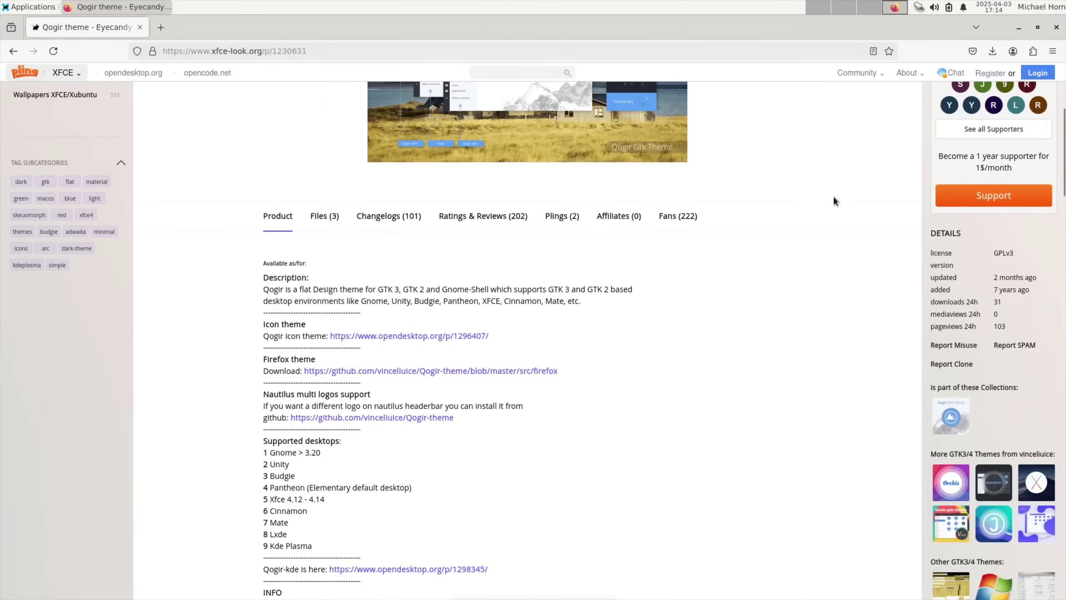
Step: Look up the Qogir icon theme, the transparent rounded Whisker menu theme and the Inter font
left_click(382, 338)
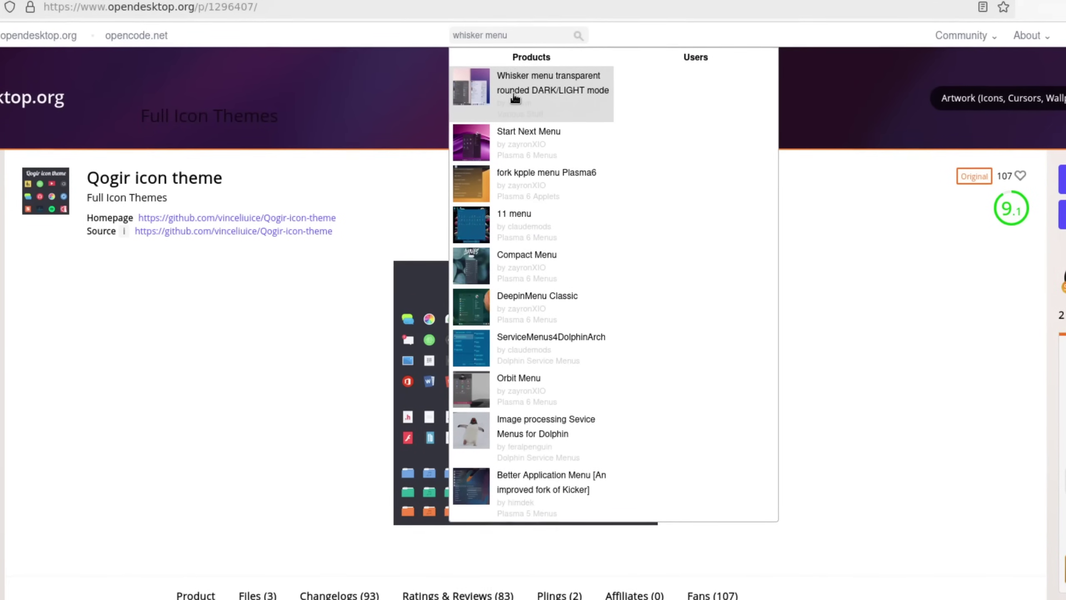
left_click(537, 81)
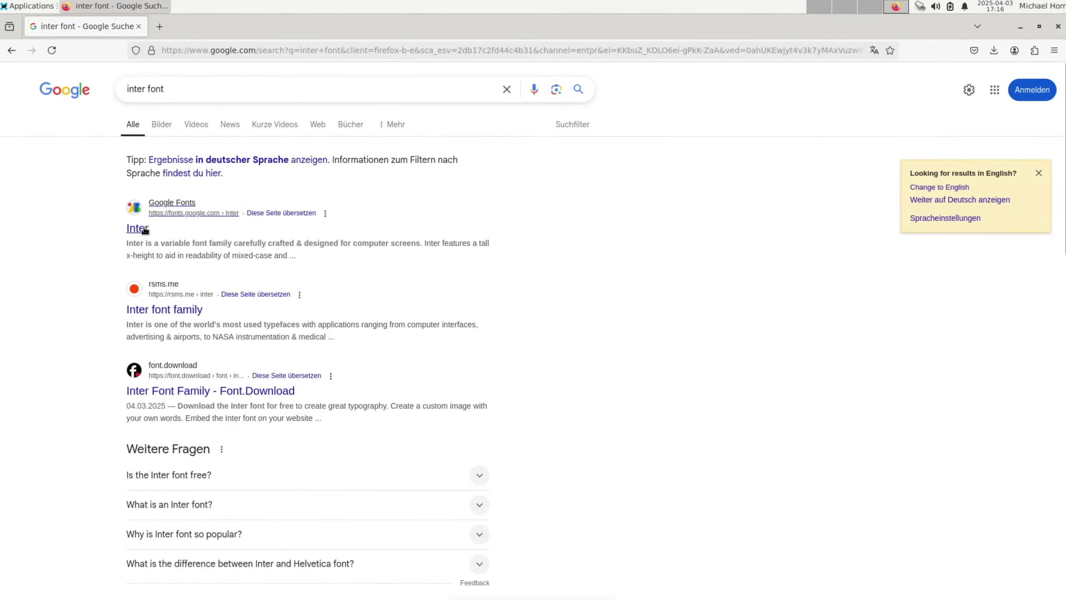
left_click(138, 229)
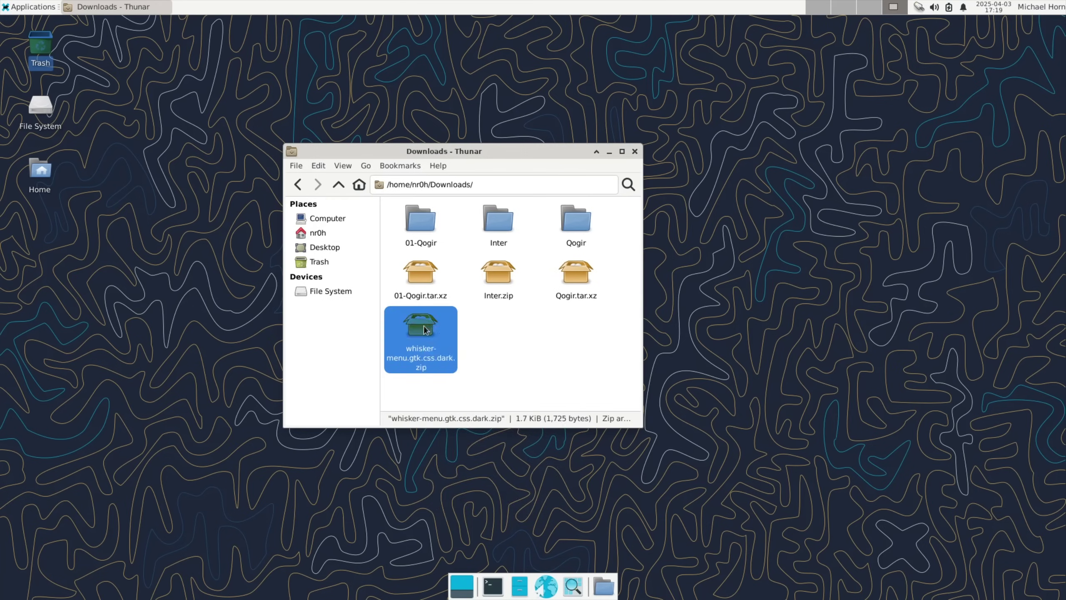
Step: Extract the whisker-menu archive into Downloads and show hidden files
right_click(425, 328)
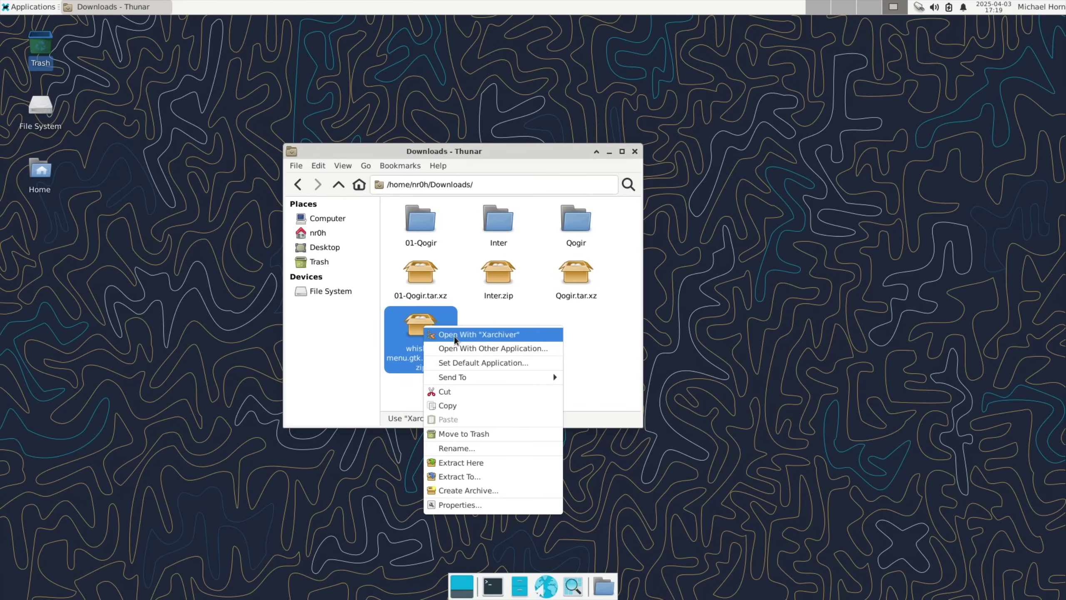
left_click(461, 462)
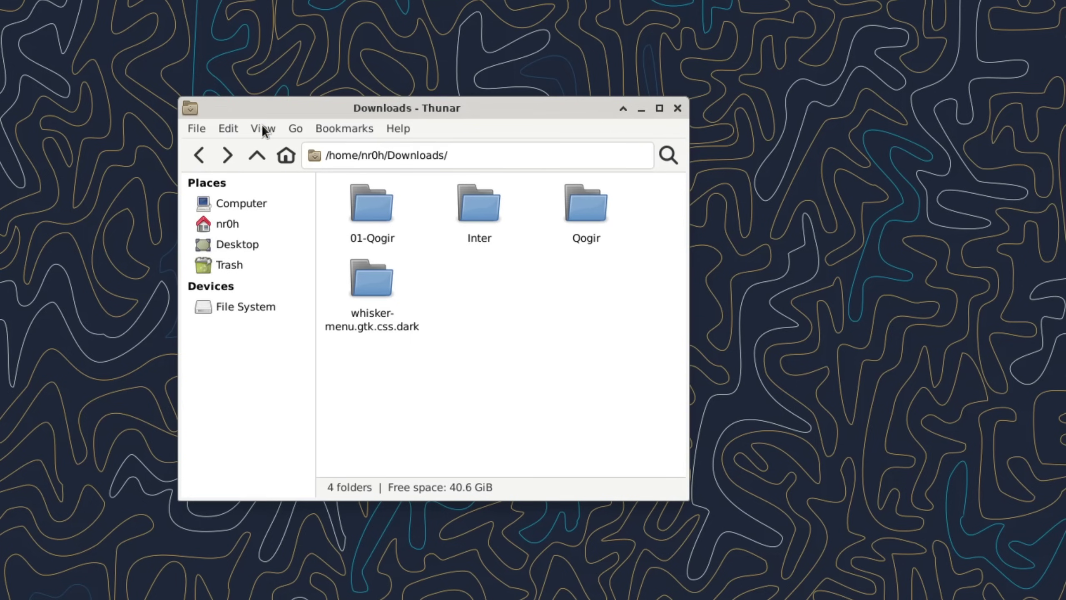
left_click(262, 129)
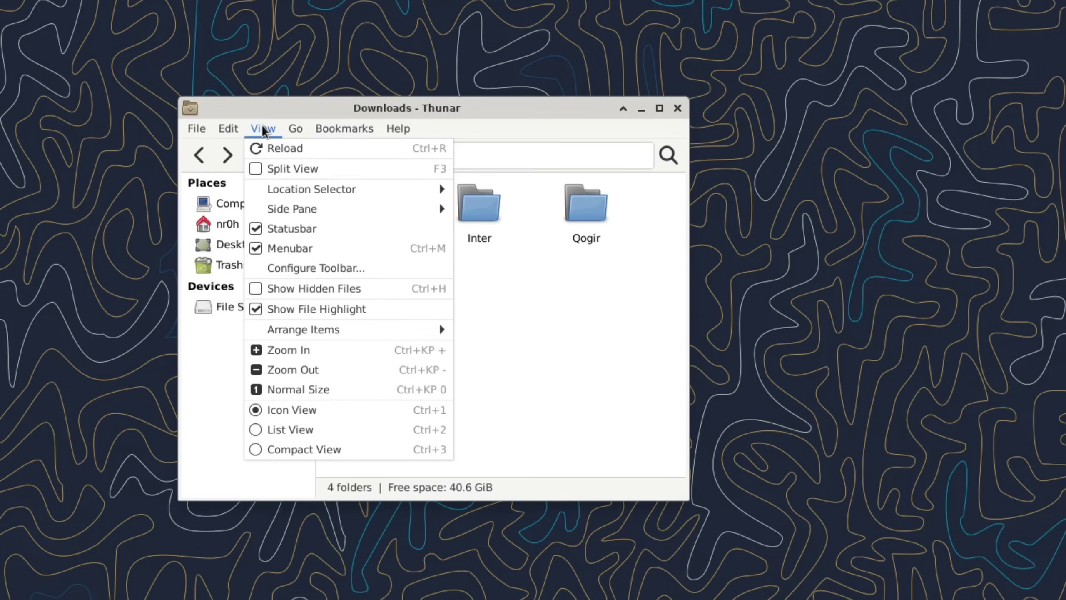
left_click(308, 286)
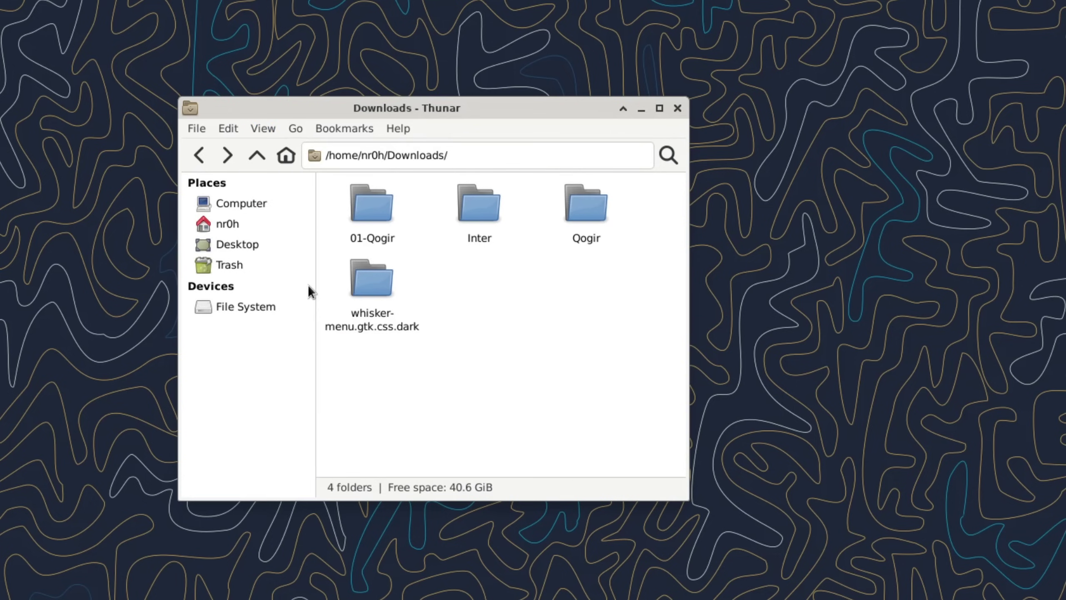
Step: Put the three Qogir theme folders into a .themes folder in the home directory
double_click(584, 214)
left_click_drag(581, 211, 358, 210)
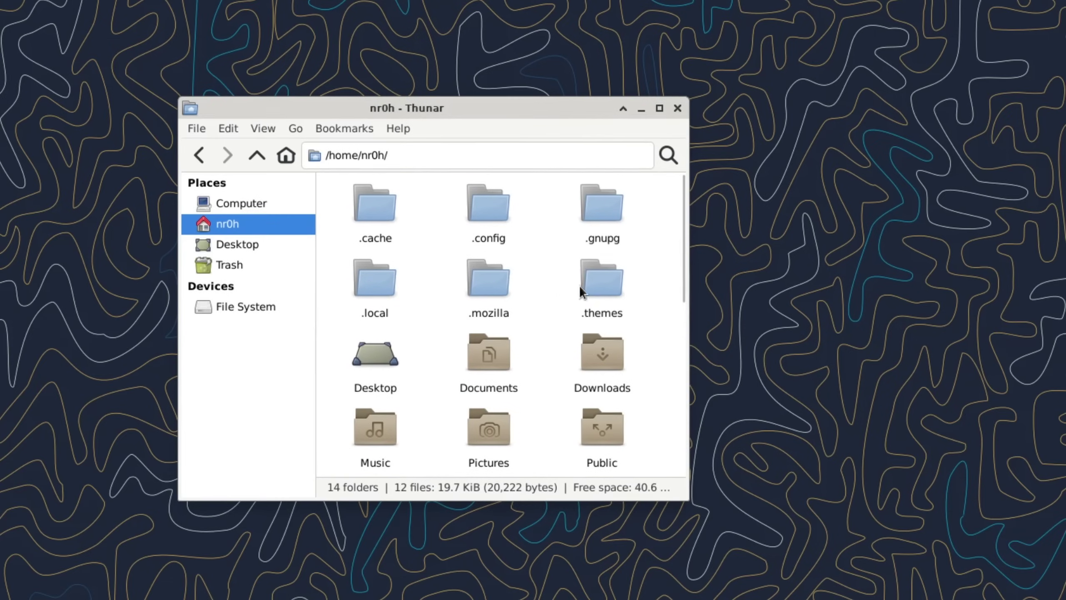
left_click(594, 287)
right_click(595, 288)
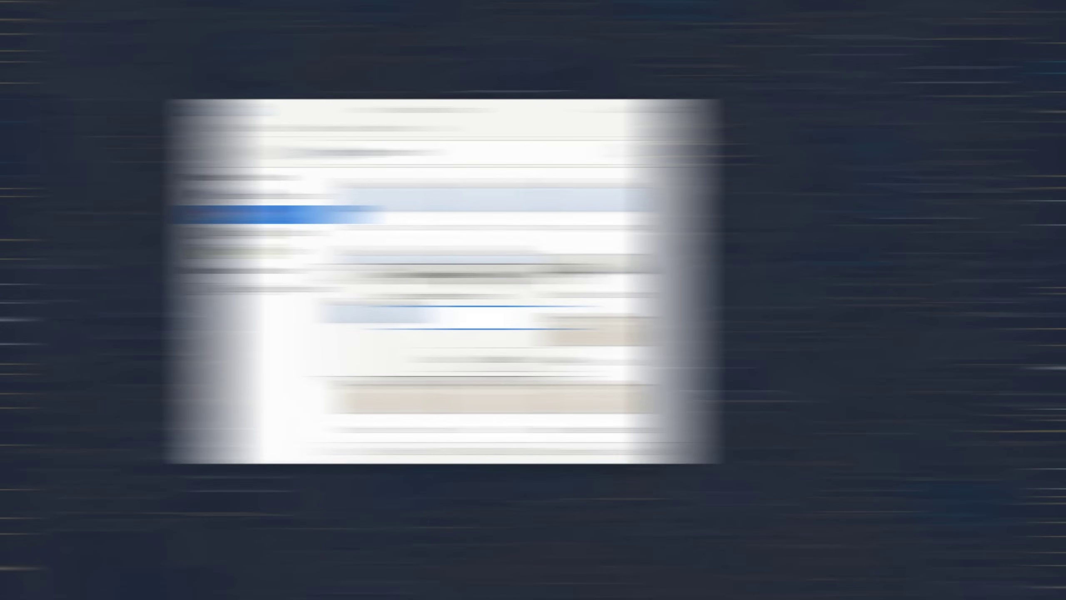
type("hemes")
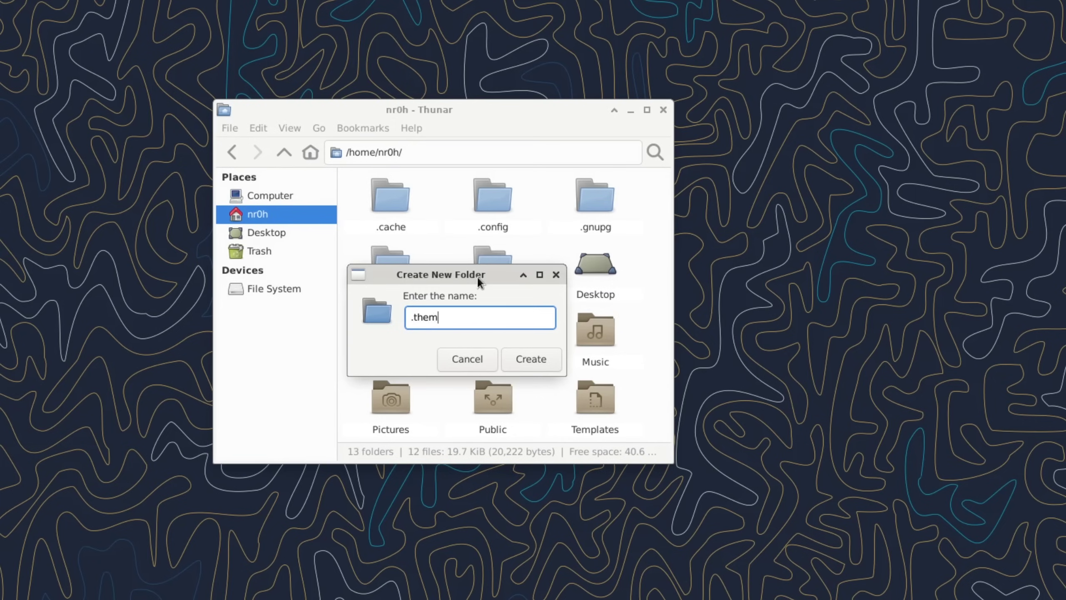
left_click(534, 360)
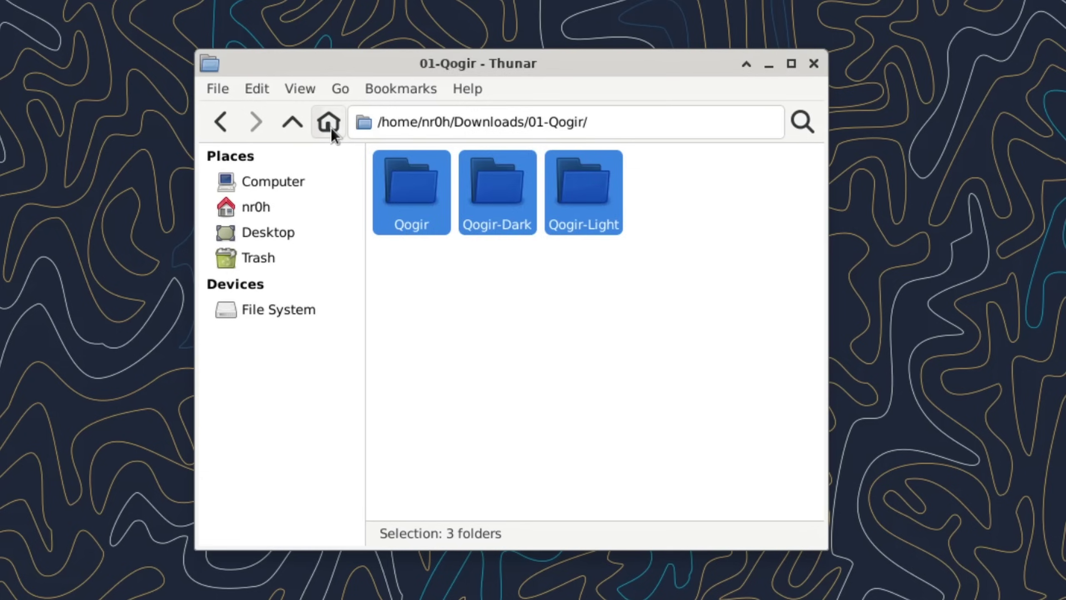
Step: Paste the Qogir icon folder into ~/.icons and the Inter font file into ~/.fonts
left_click(331, 129)
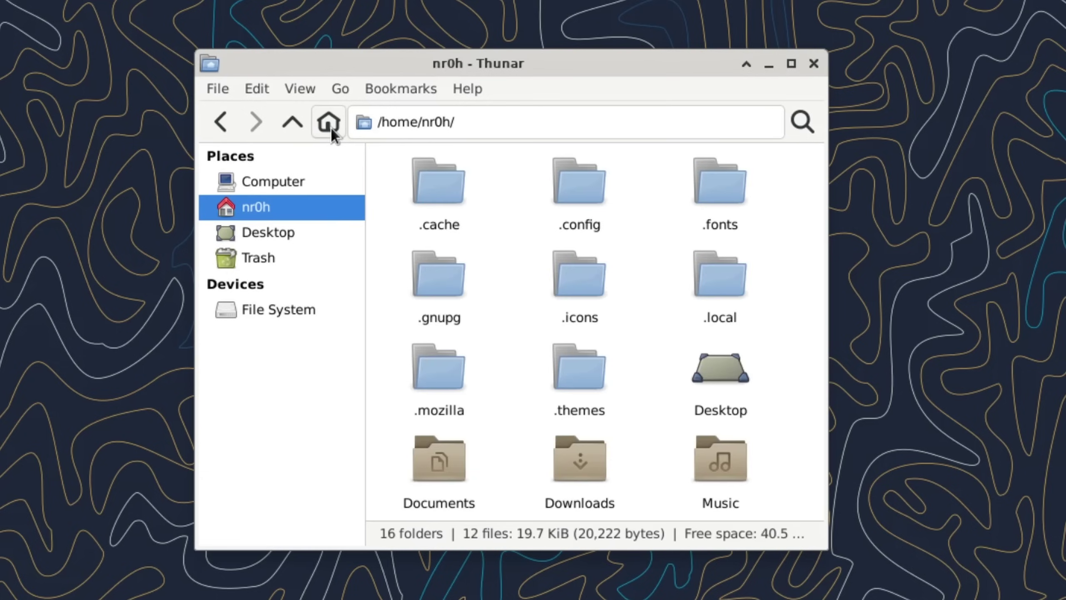
double_click(571, 291)
right_click(538, 257)
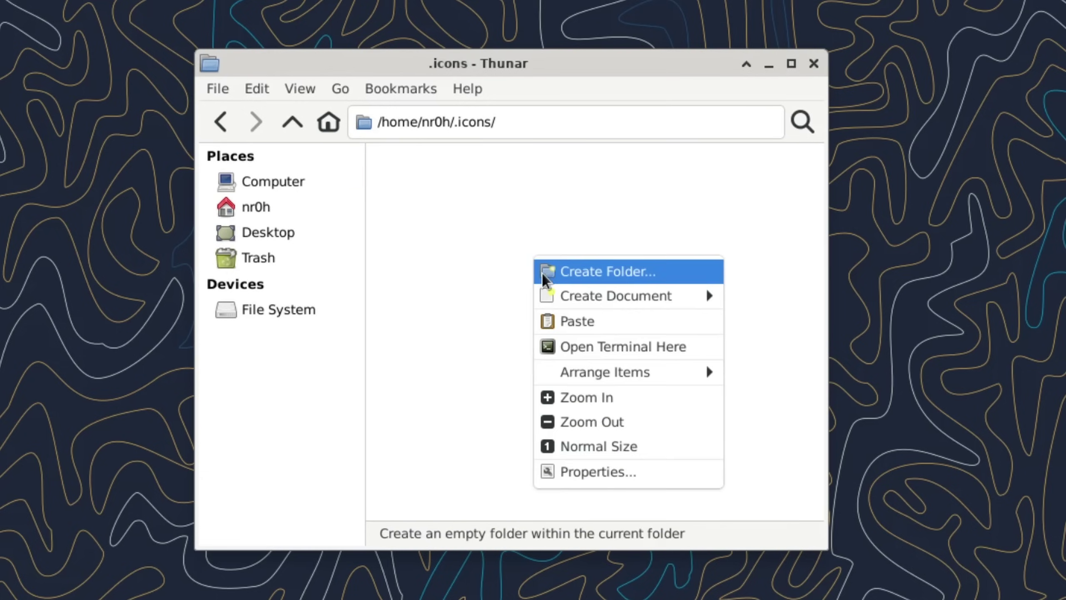
left_click(569, 319)
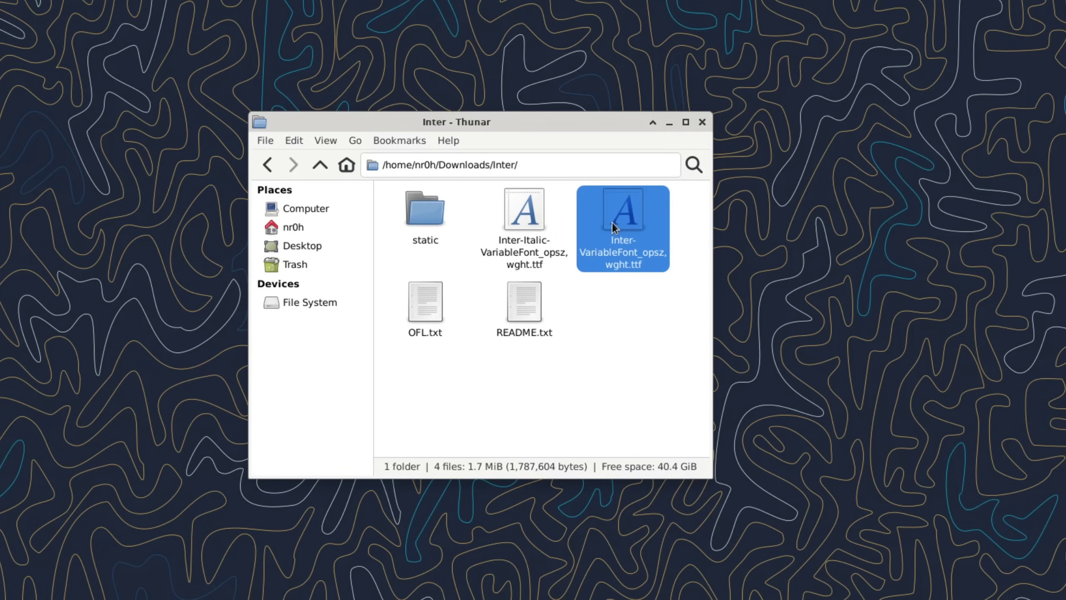
right_click(568, 236)
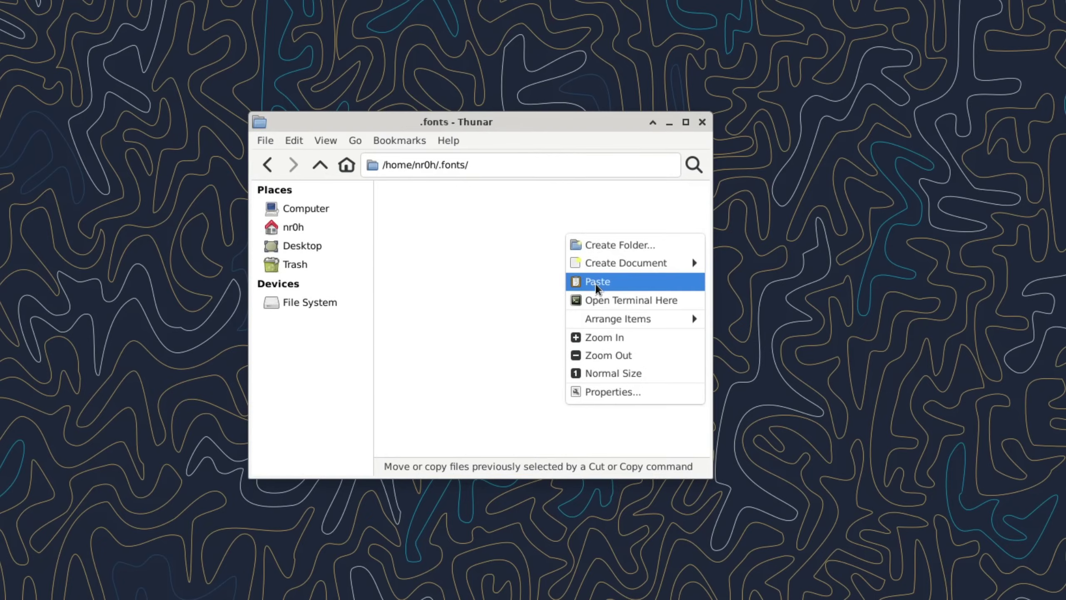
left_click(597, 284)
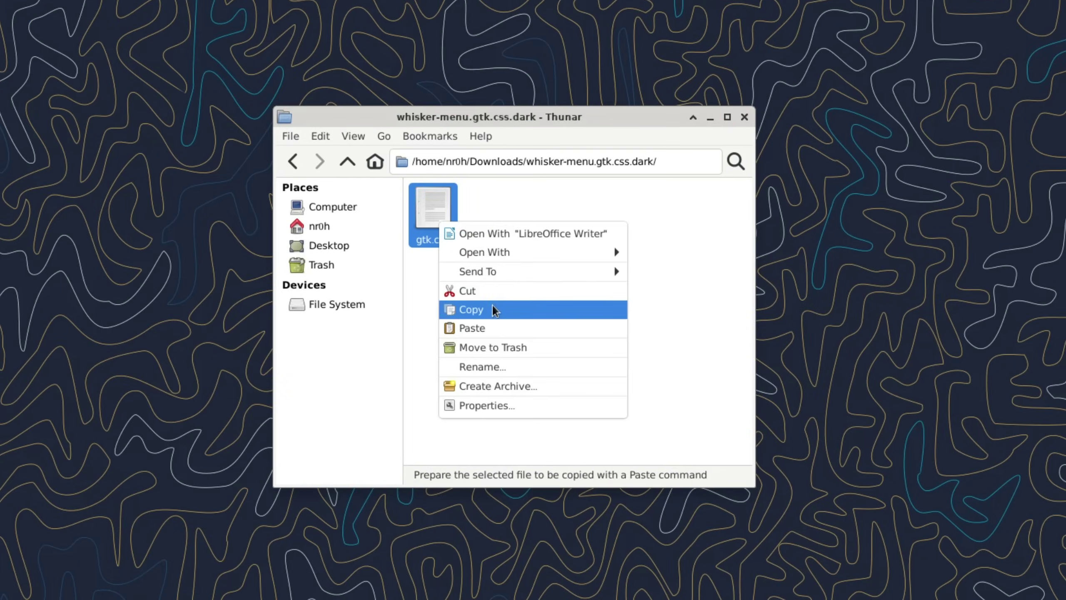
Step: Copy gtk.css and paste it into ~/.config/gtk-3.0
left_click(492, 305)
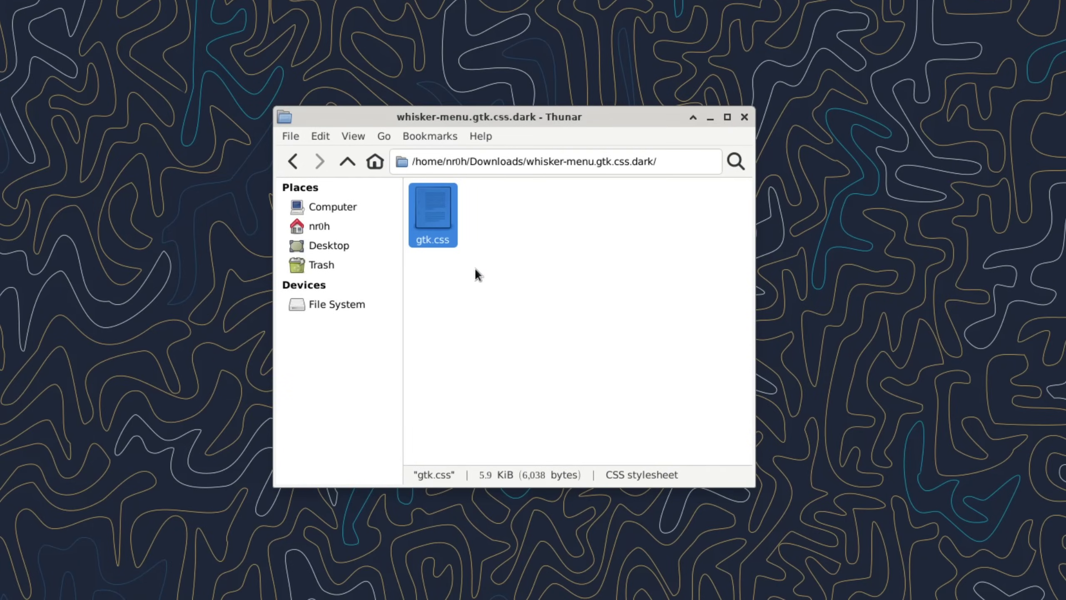
left_click(373, 164)
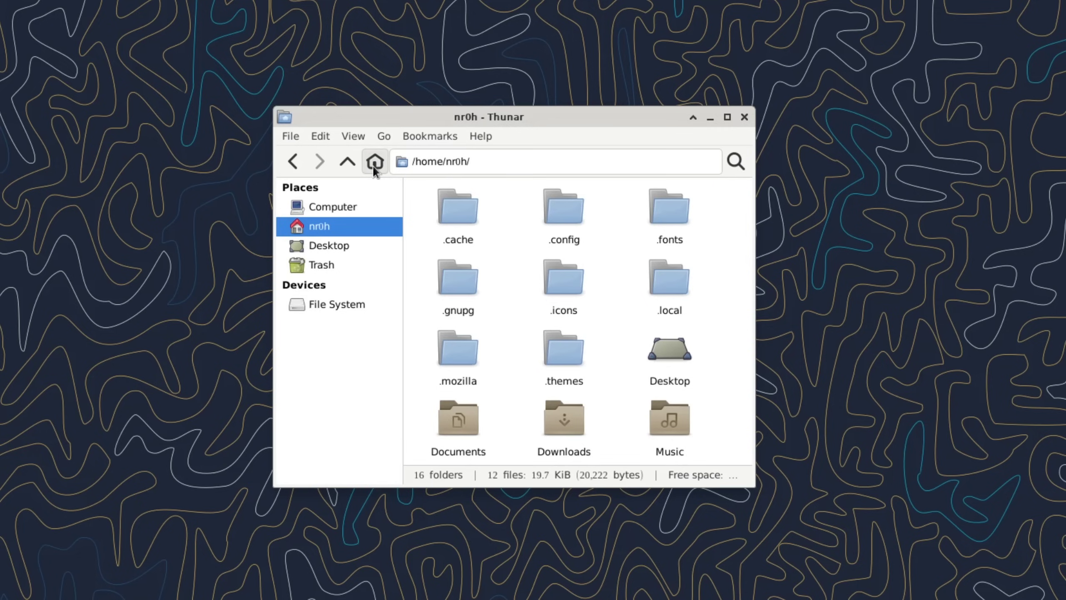
double_click(554, 211)
double_click(535, 209)
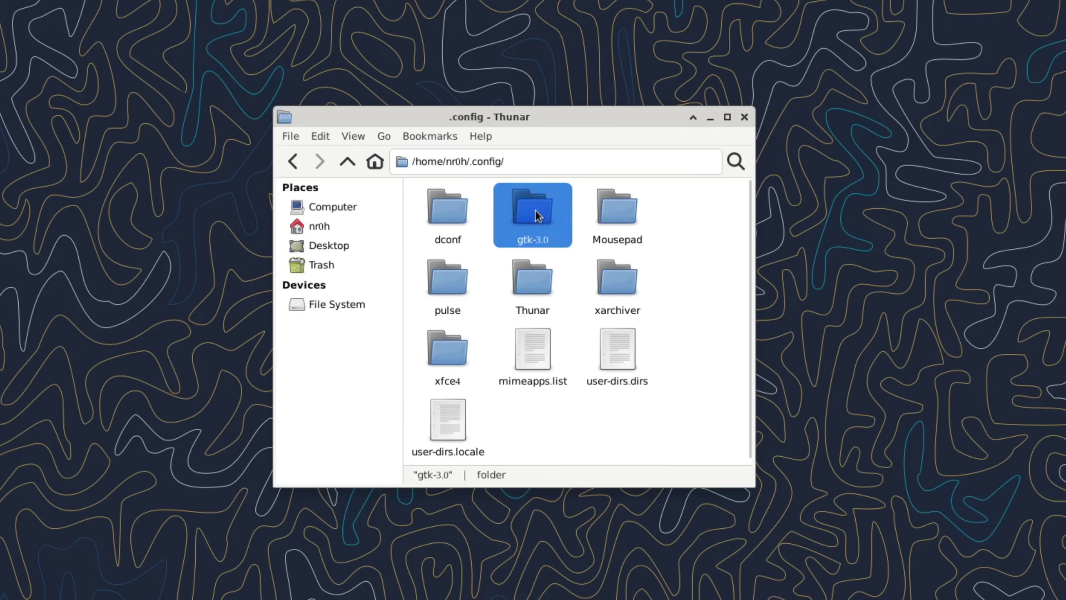
right_click(535, 209)
left_click(566, 260)
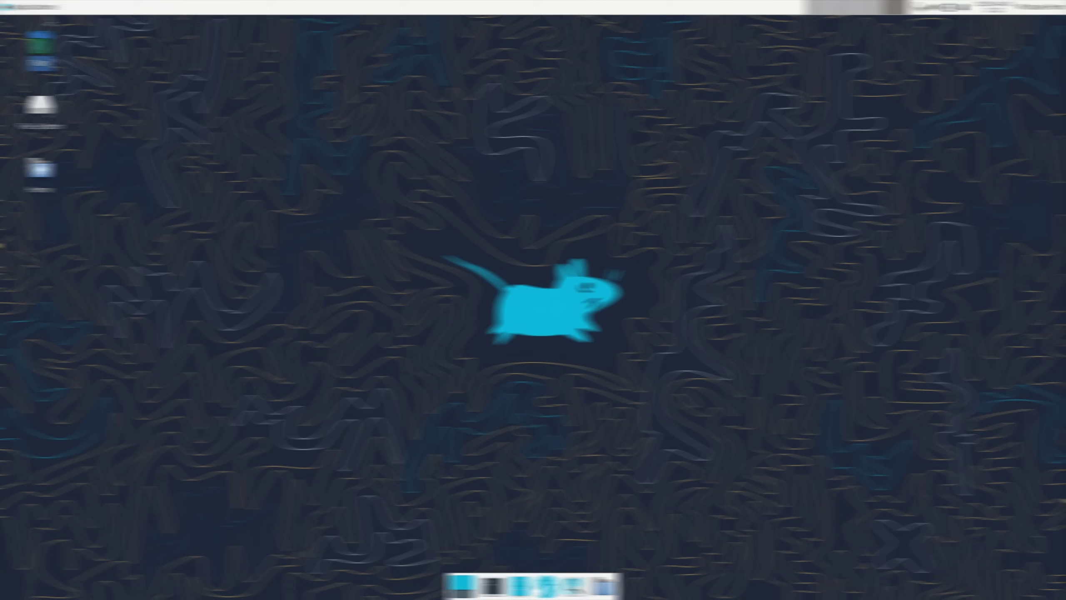
Step: Launch the Xfce Settings Manager from the applications menu
left_click(32, 7)
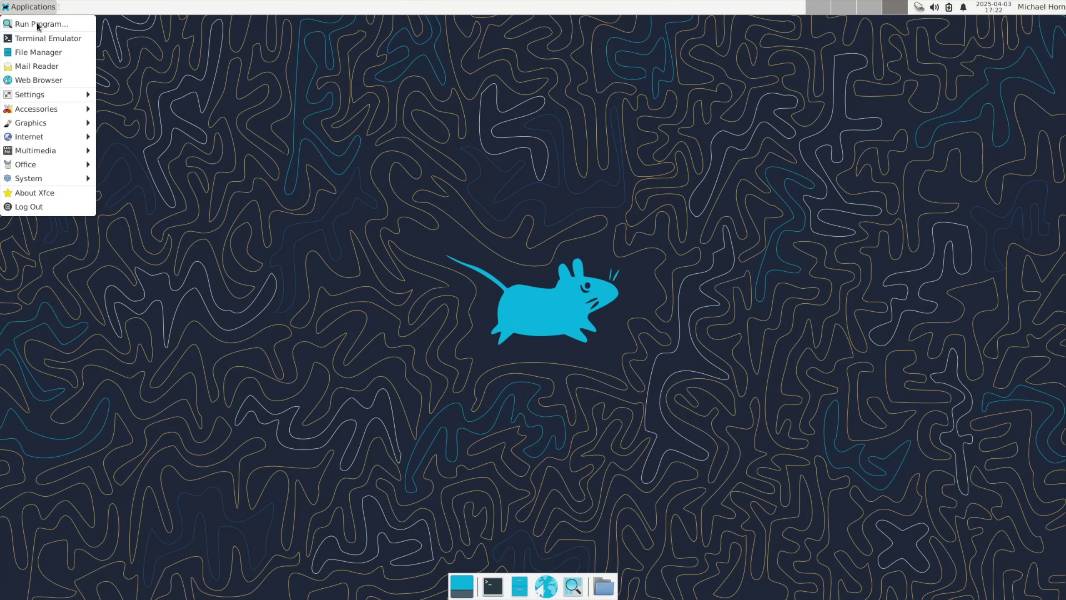
mouse_move(54, 92)
left_click(118, 95)
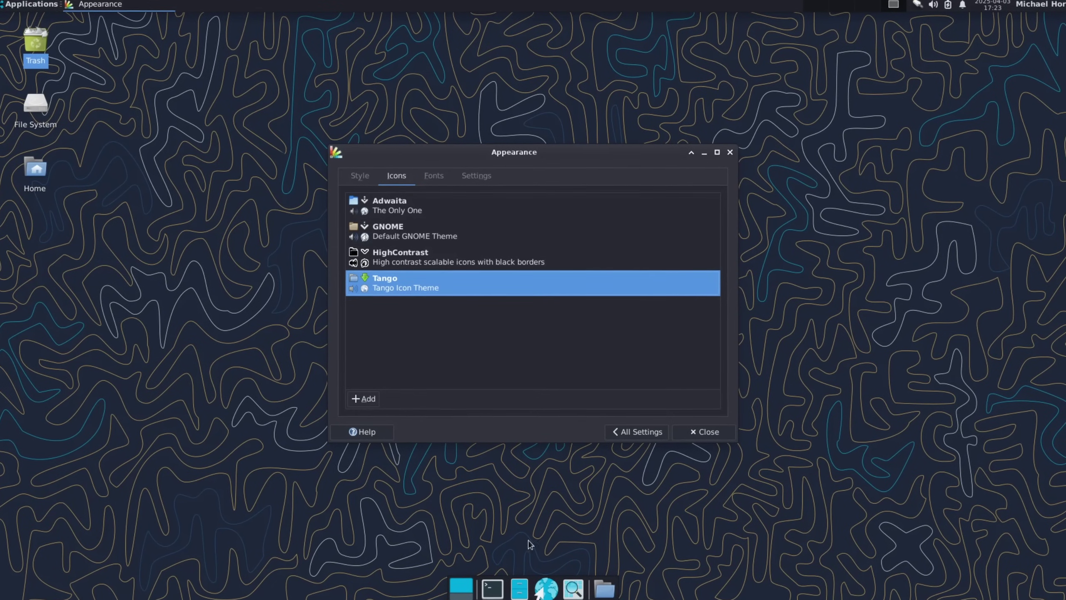
Step: Browse ~/.icons/Qogir in the file manager and open its index.theme in Mousepad
left_click(519, 587)
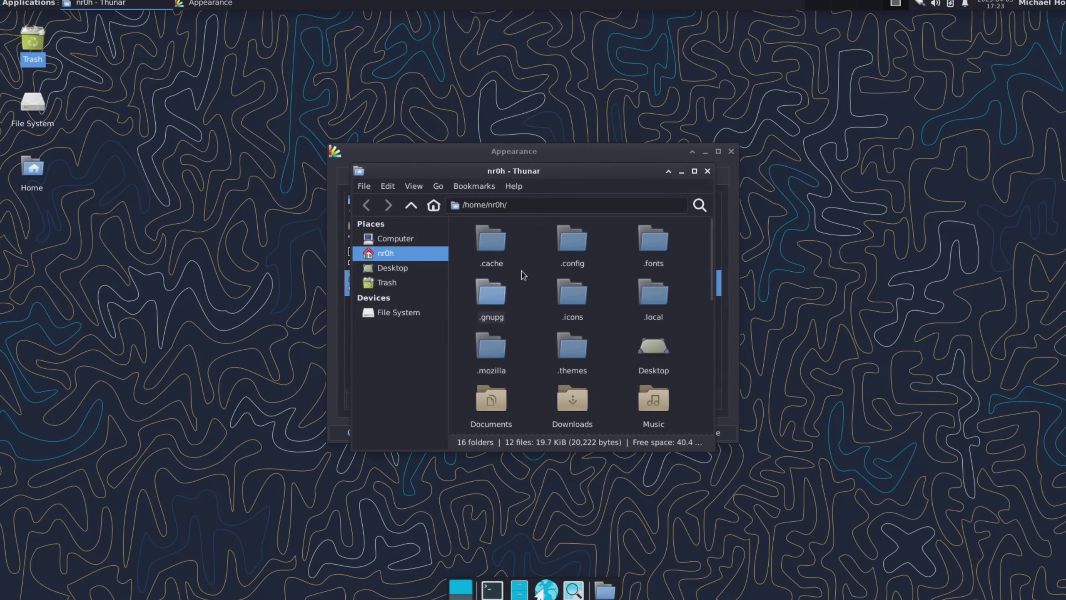
left_click_drag(539, 177, 731, 214)
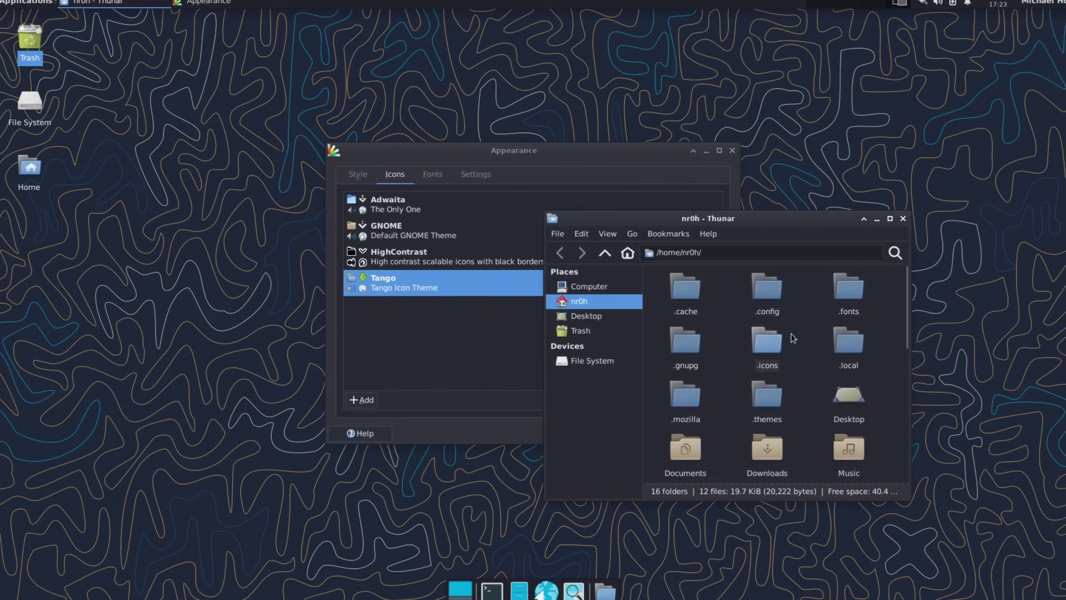
double_click(767, 342)
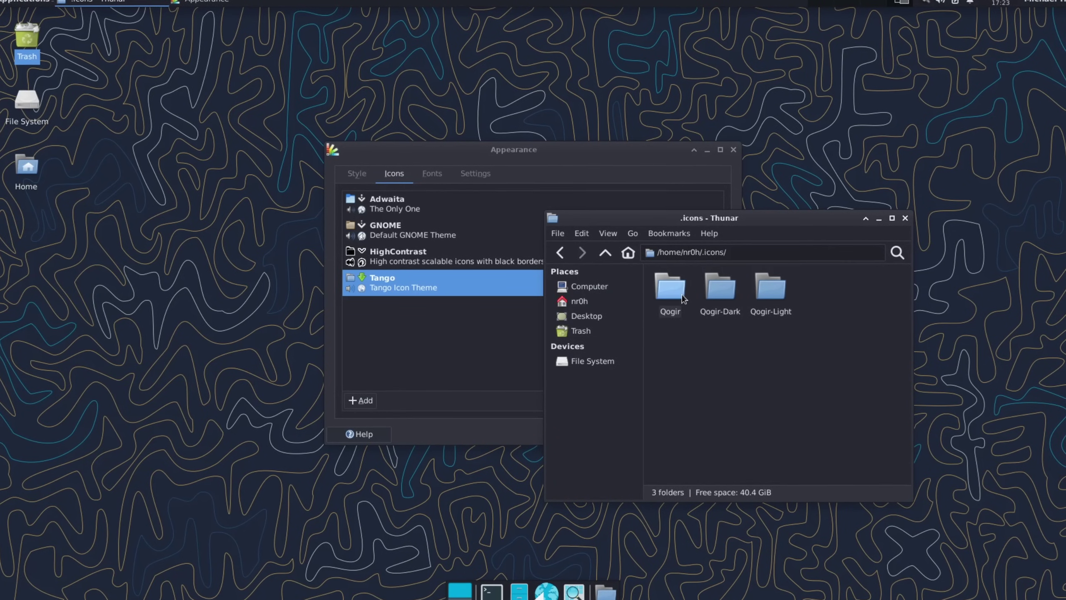
double_click(681, 294)
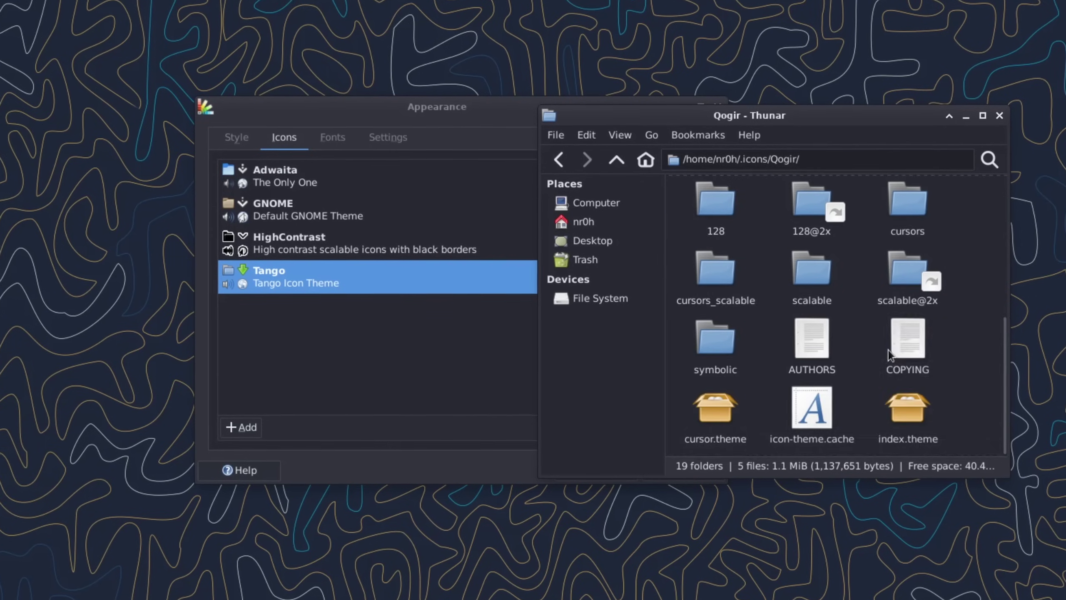
right_click(912, 407)
mouse_move(954, 437)
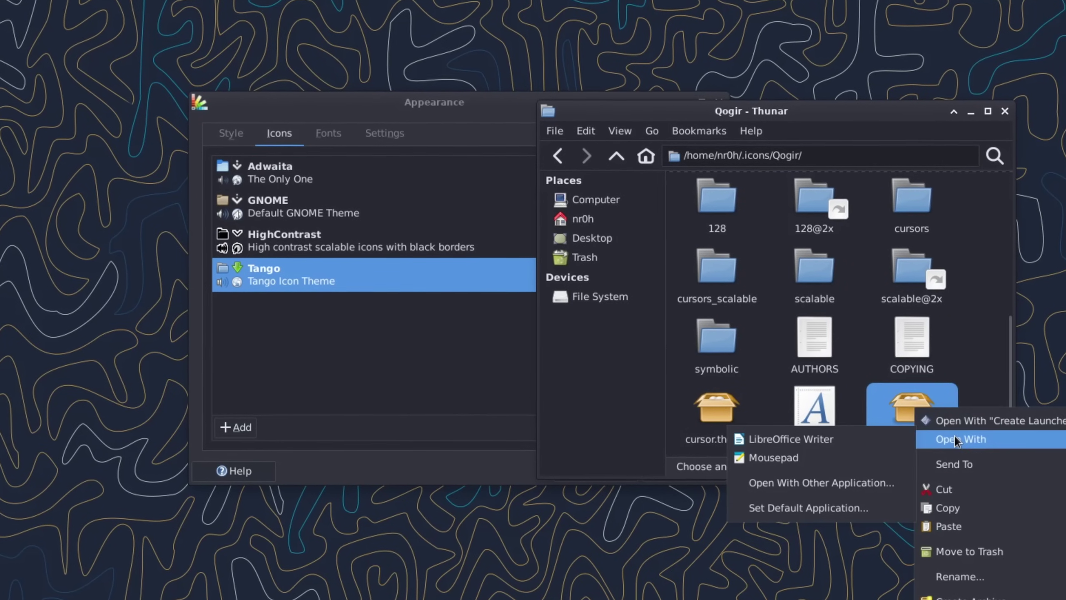
left_click(781, 457)
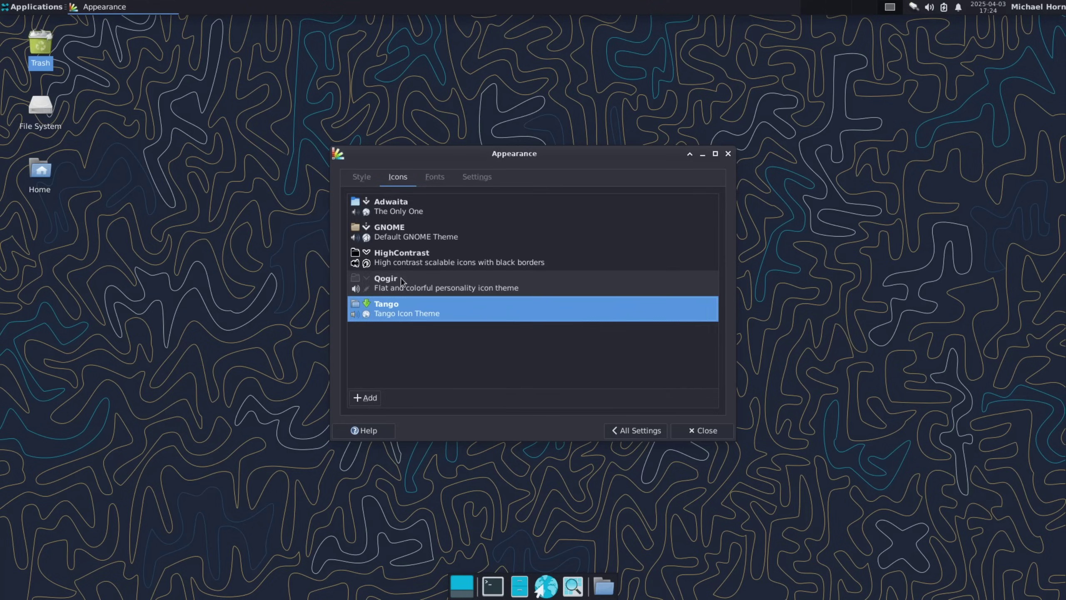
Step: Apply Qogir as the icon theme and bring up the bottom panel's options
left_click(400, 277)
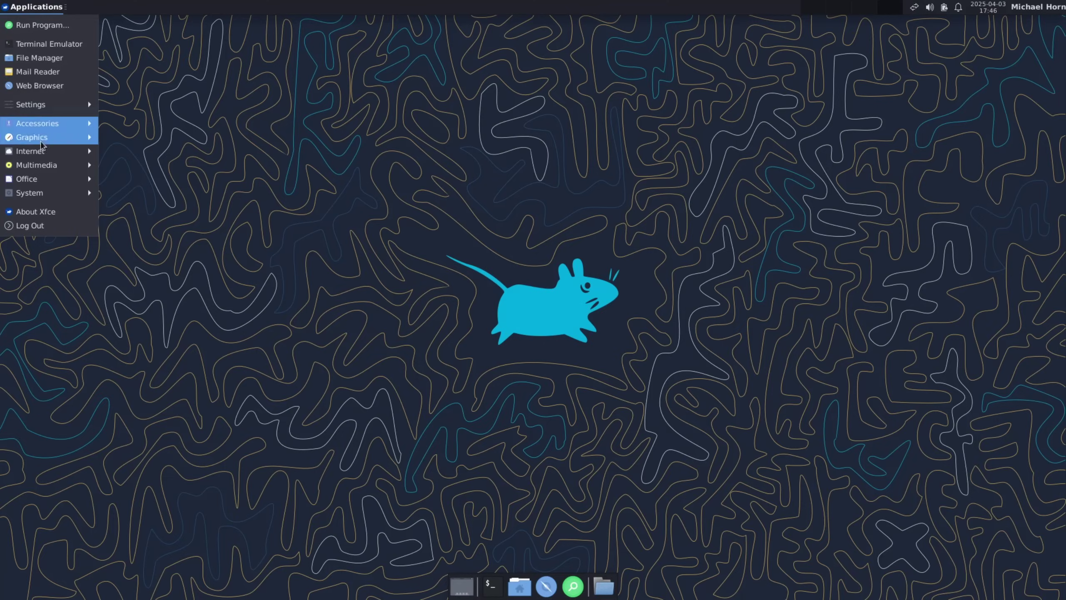
left_click(30, 226)
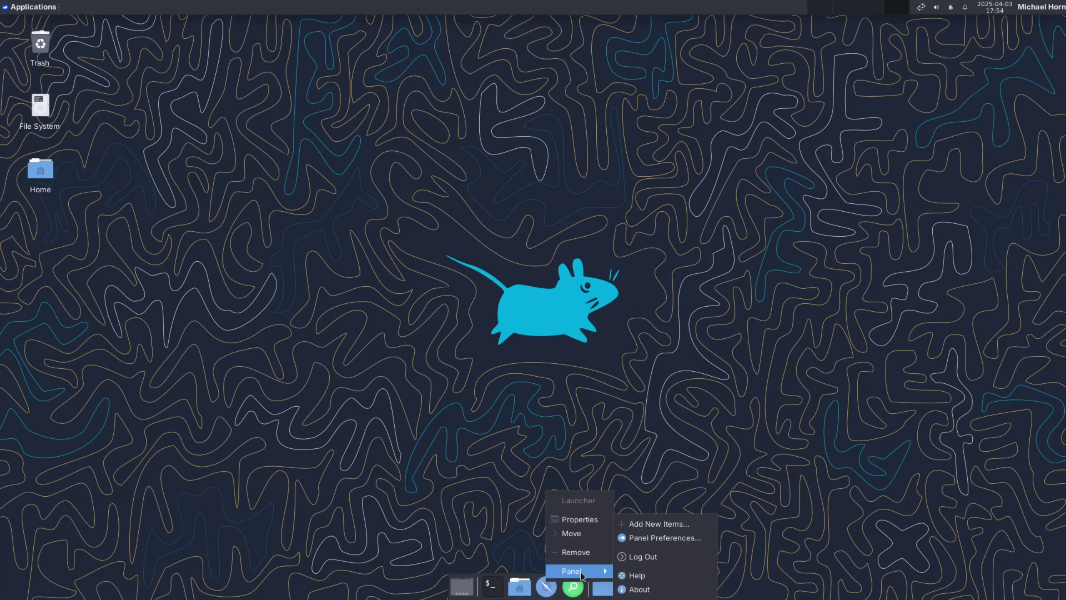
Step: Delete panel 2 in Panel Preferences and bring up Panel 1's appearance settings
left_click(654, 537)
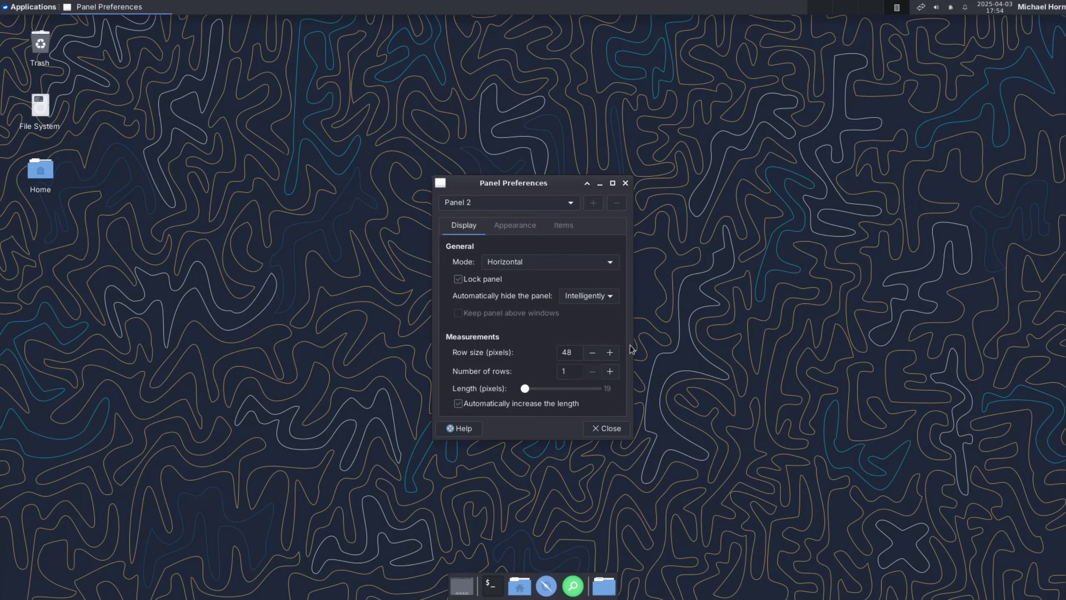
left_click(615, 206)
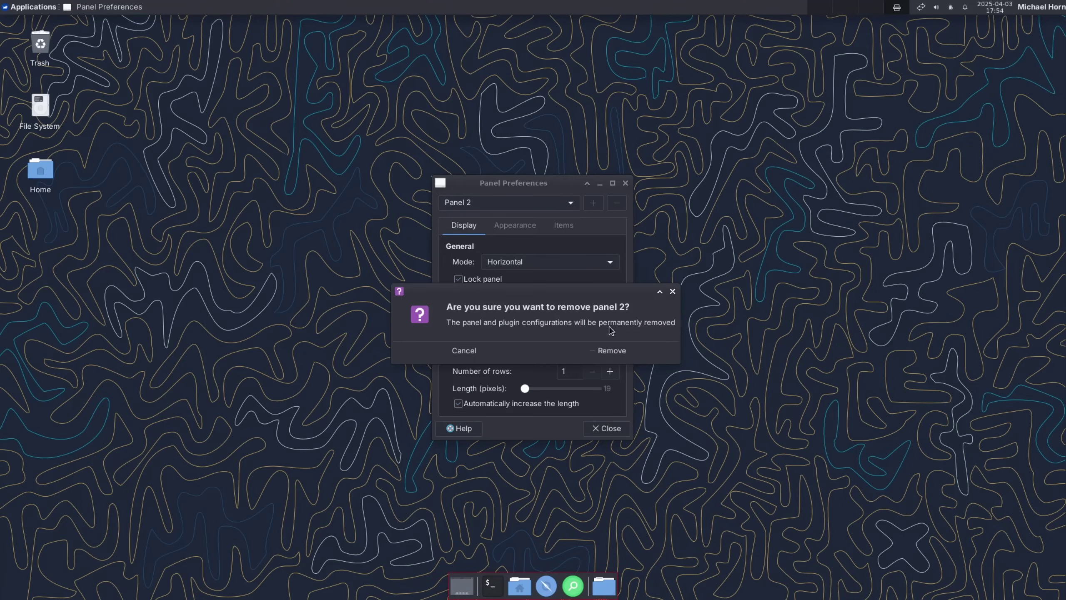
left_click(611, 351)
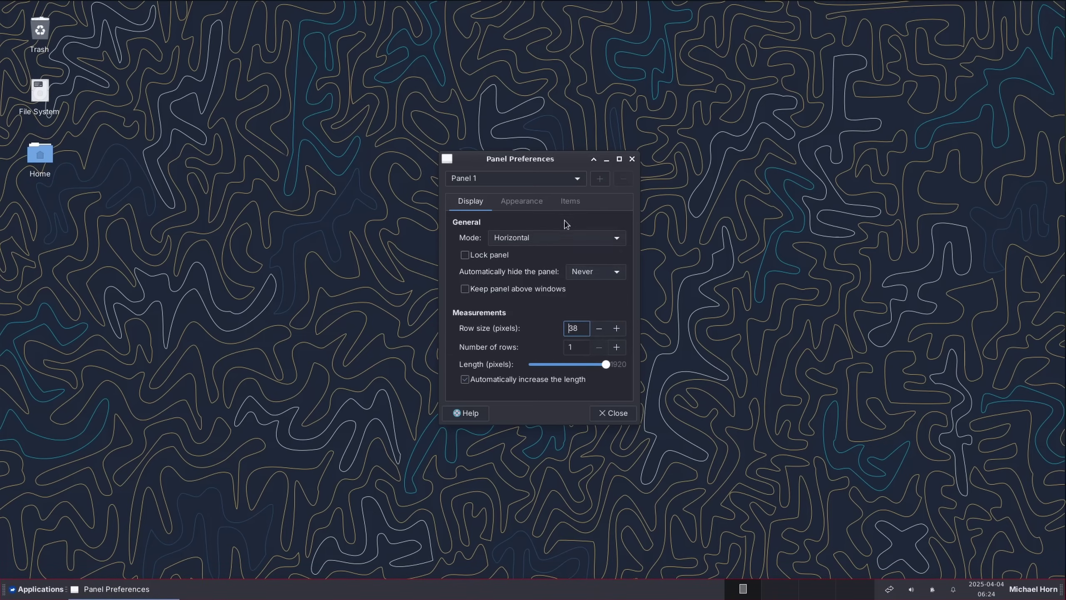
left_click(537, 202)
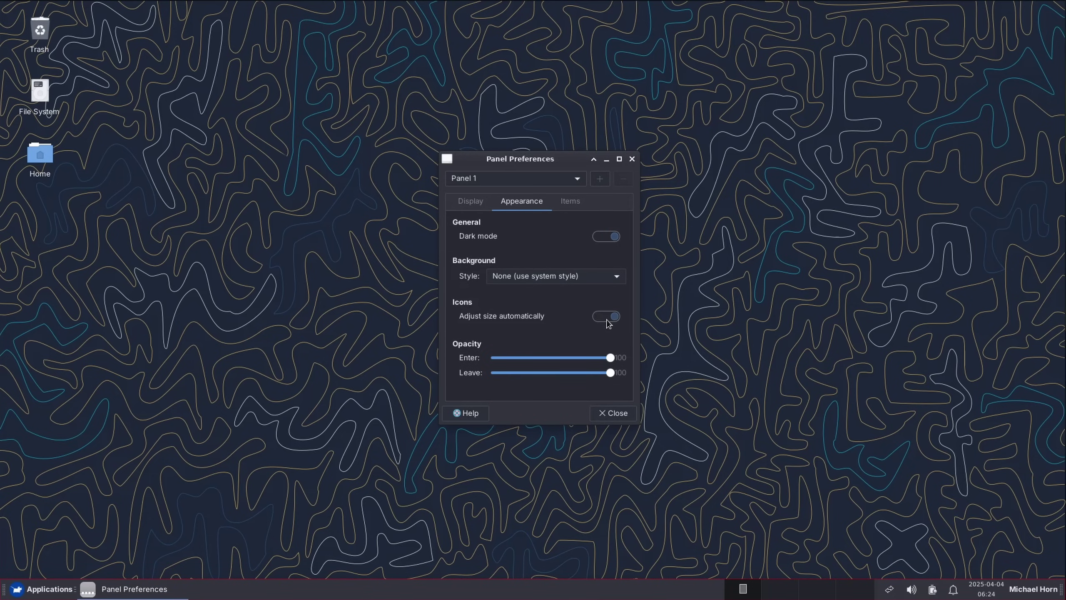
Step: Check the Window Buttons settings and remove the Applications Menu item from Panel 1
left_click(570, 201)
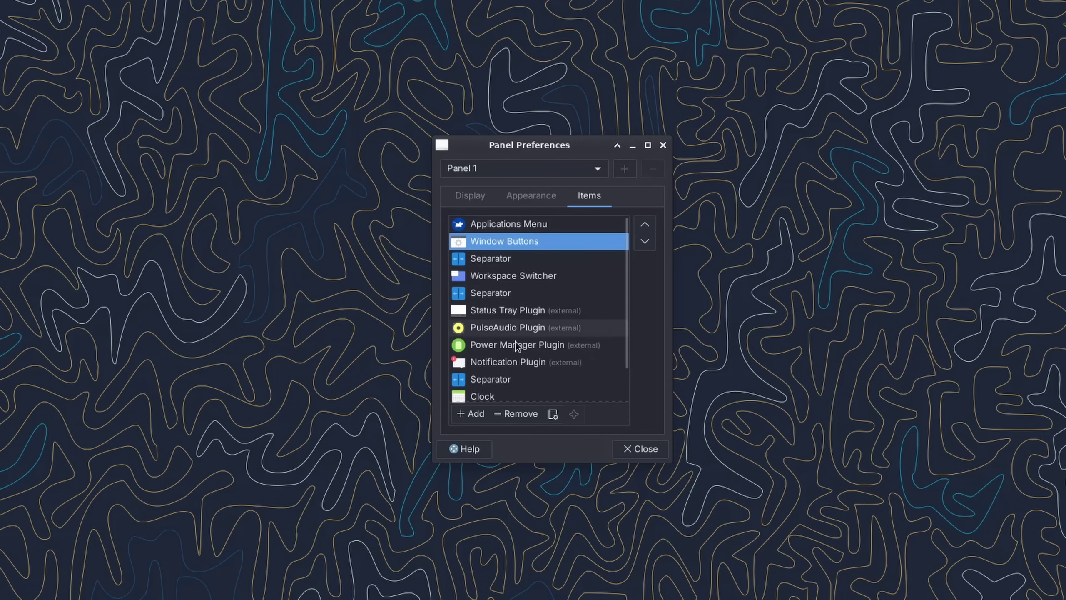
left_click(552, 414)
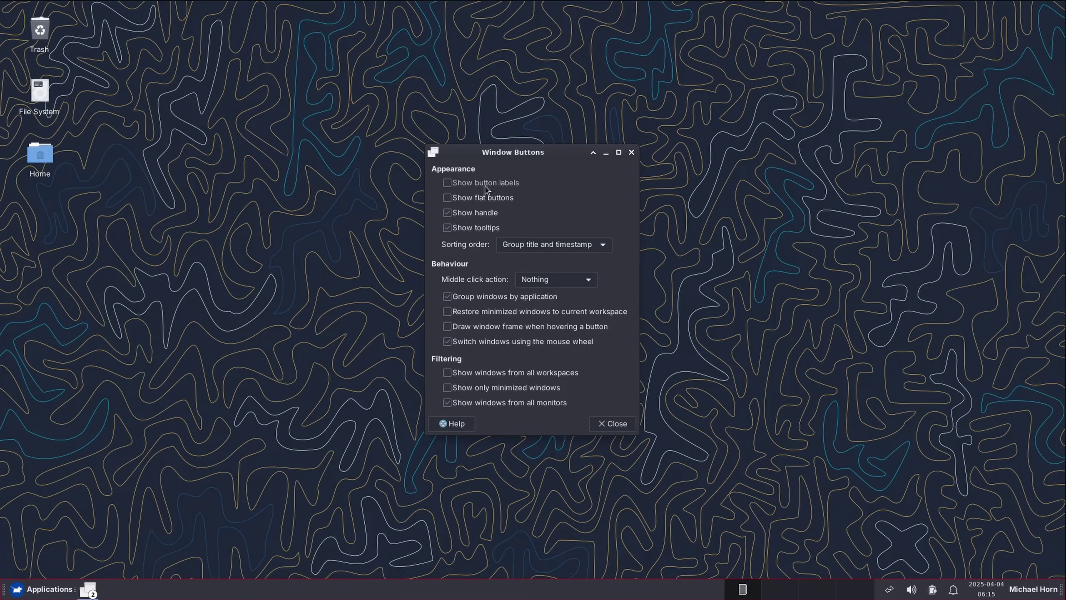
left_click(601, 431)
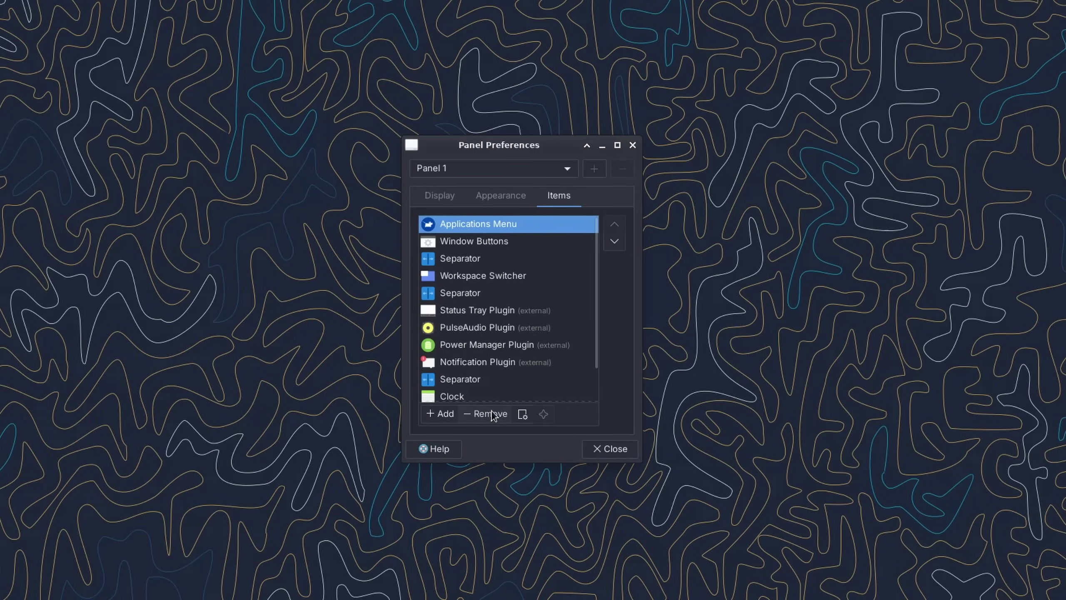
left_click(493, 399)
left_click(587, 341)
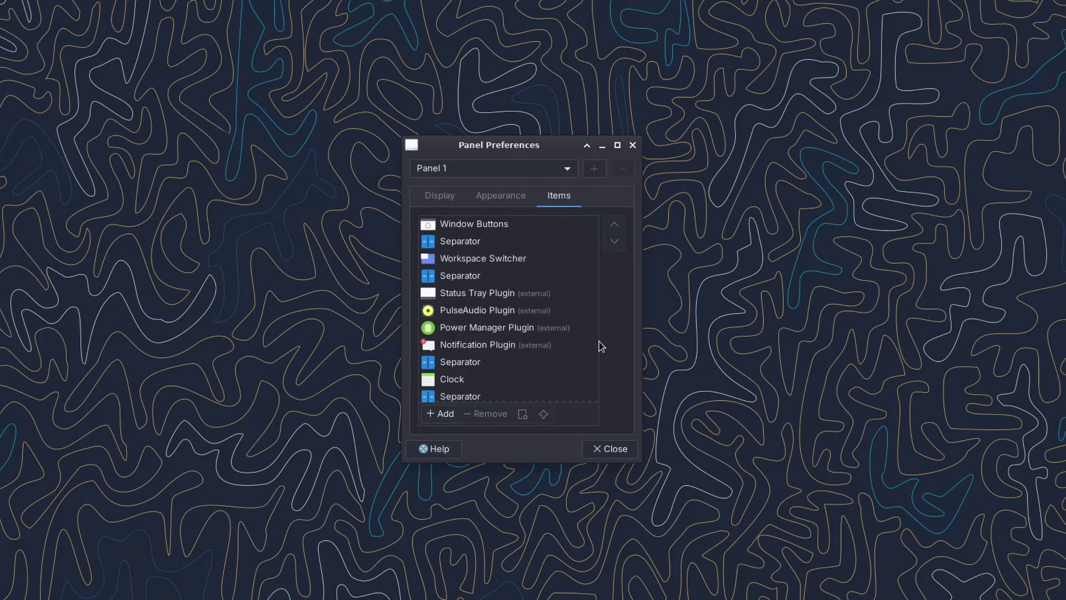
Step: Search for the Whisker menu item to add and remove the Workspace Switcher
left_click(439, 413)
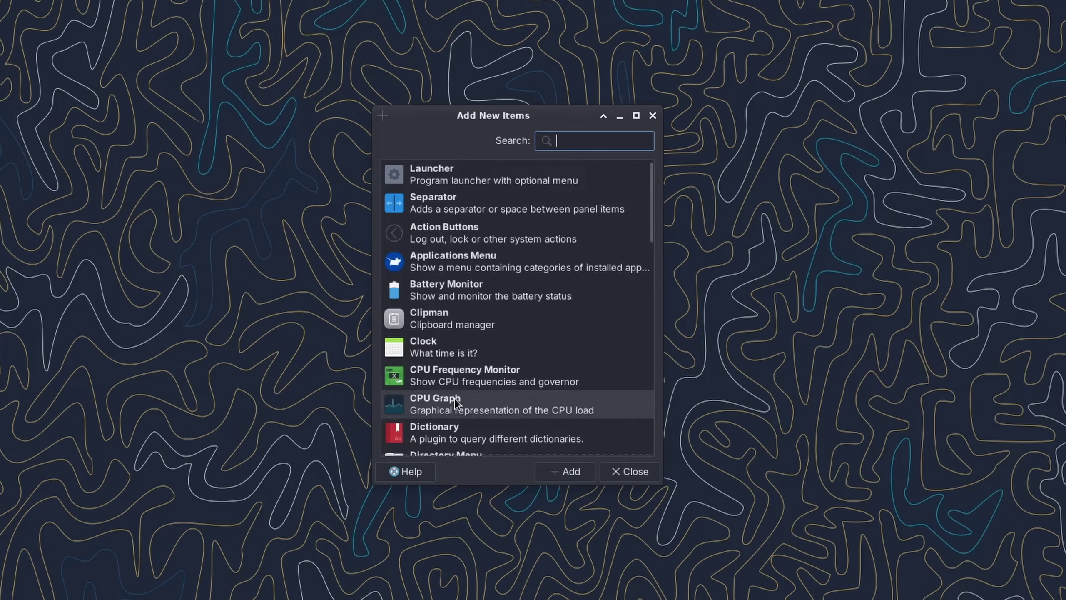
type("whis")
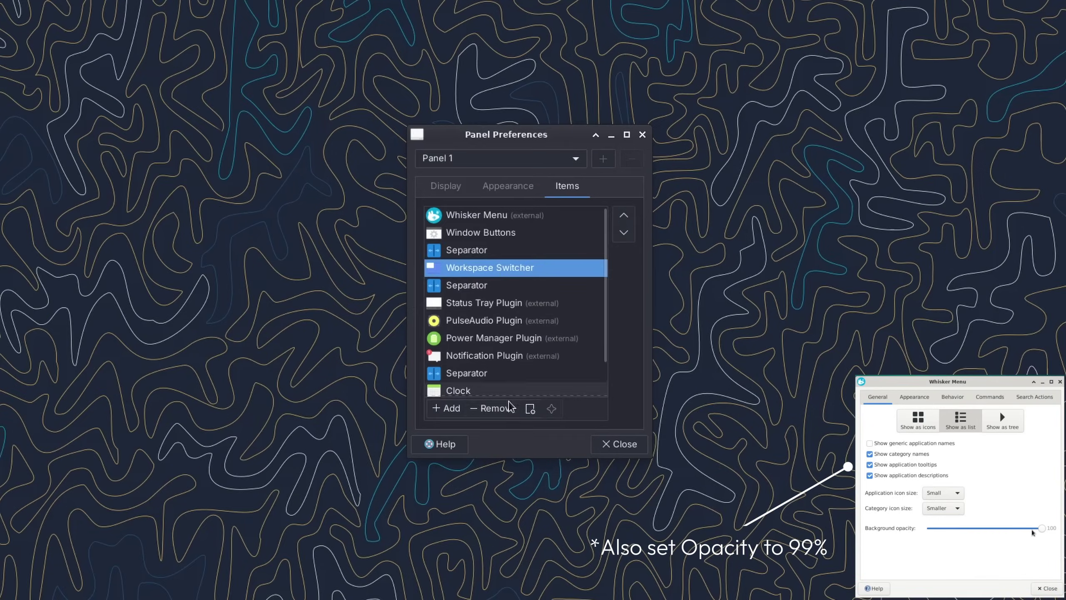
left_click(507, 408)
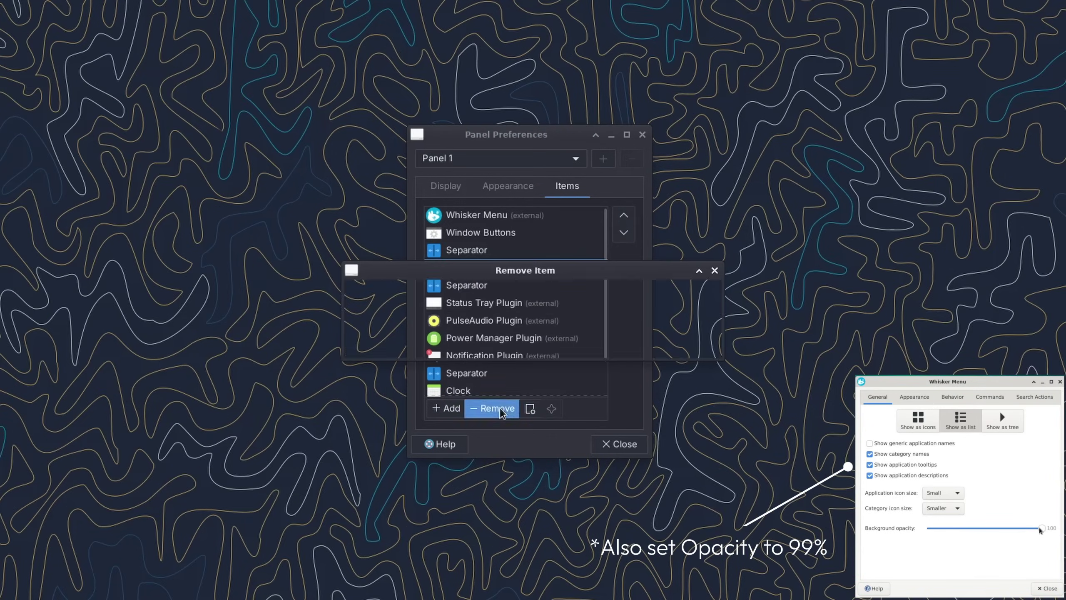
left_click(611, 343)
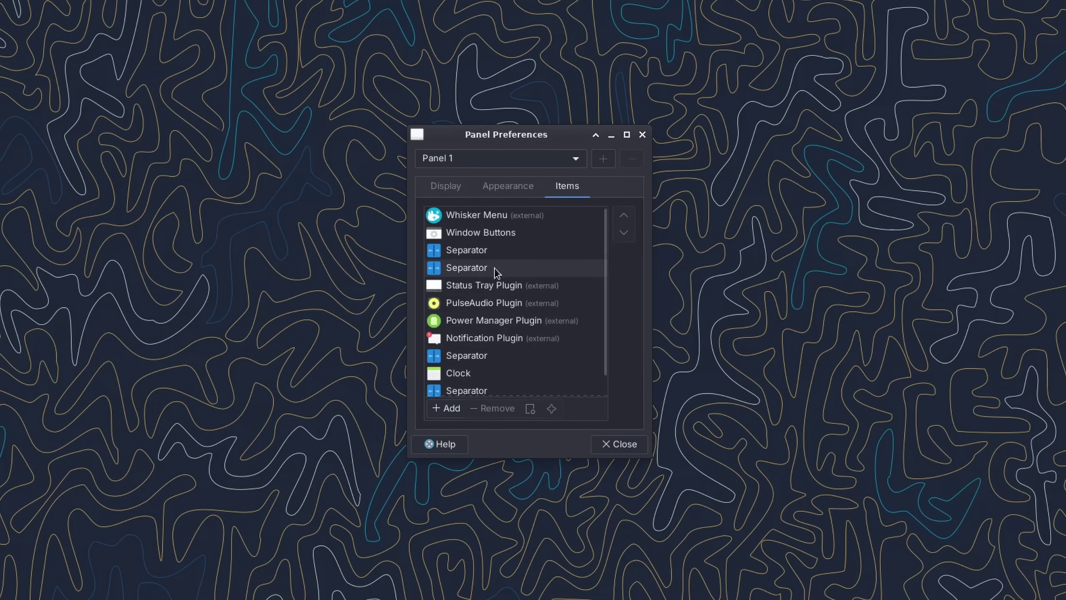
scroll(493, 268, "down", 1)
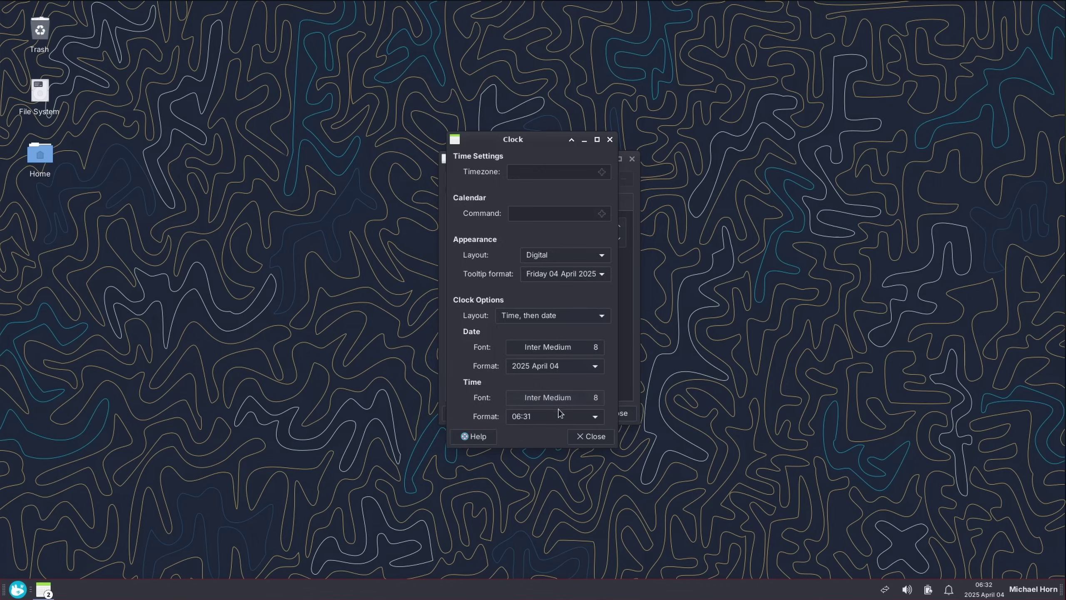
Step: Set the clock time font to Inter Medium 10 and import the downloaded panel configuration archive
left_click(562, 397)
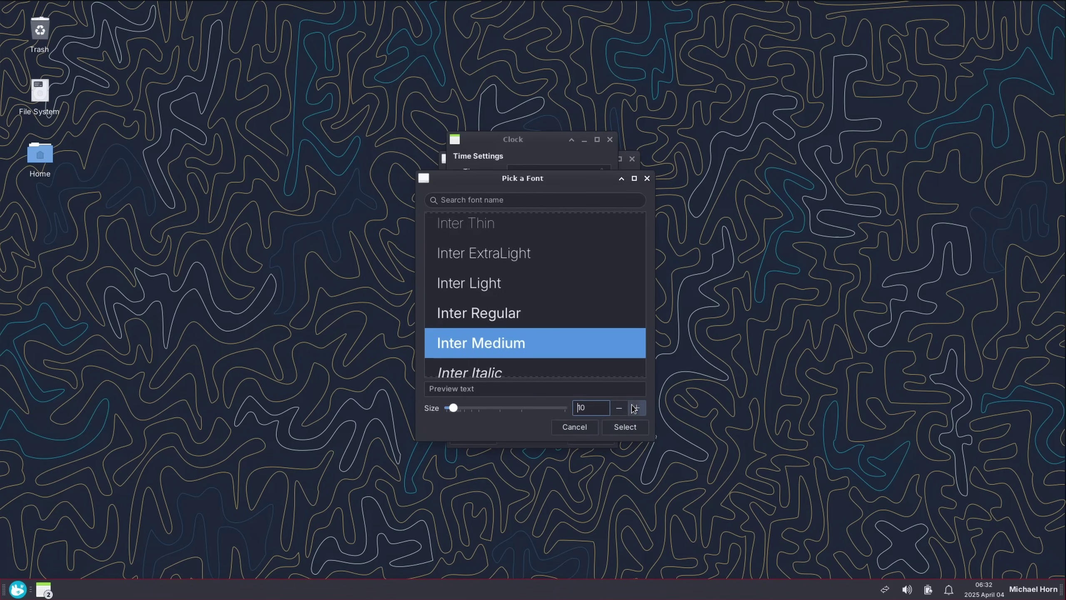
left_click(618, 427)
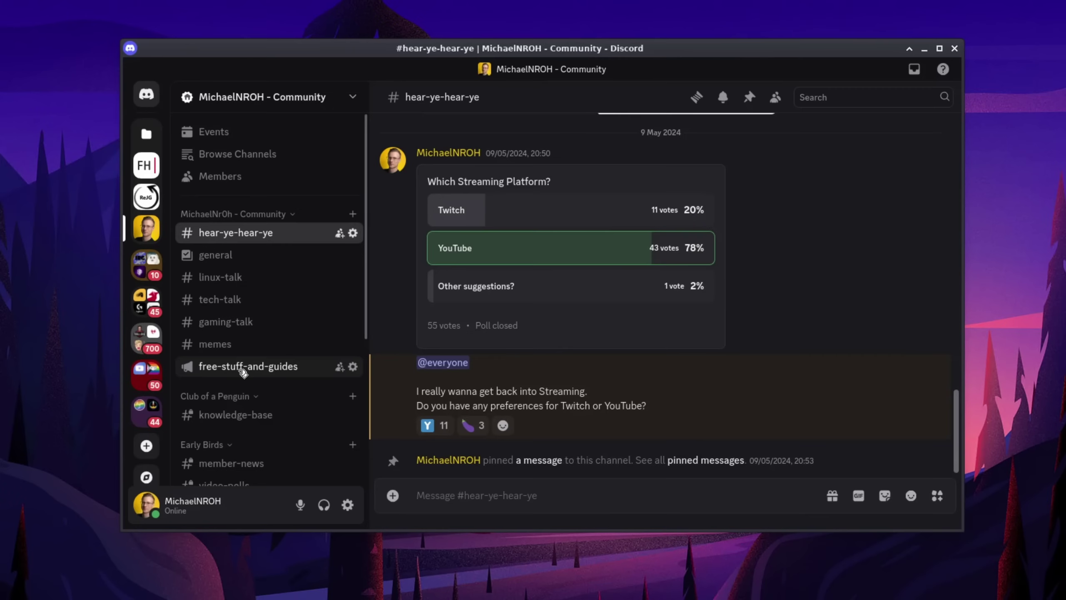
left_click(242, 368)
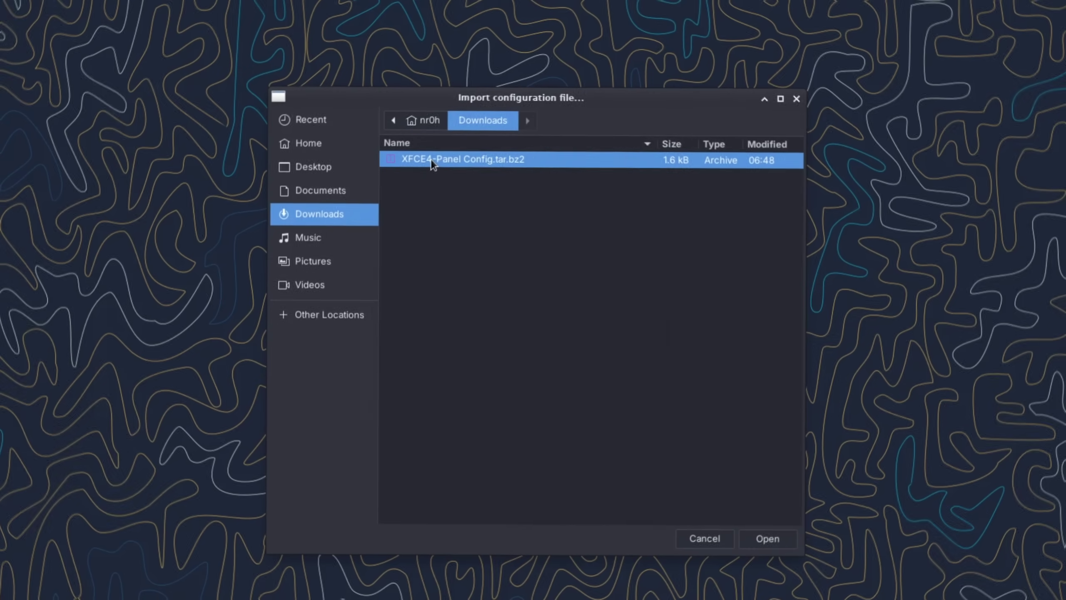
double_click(430, 158)
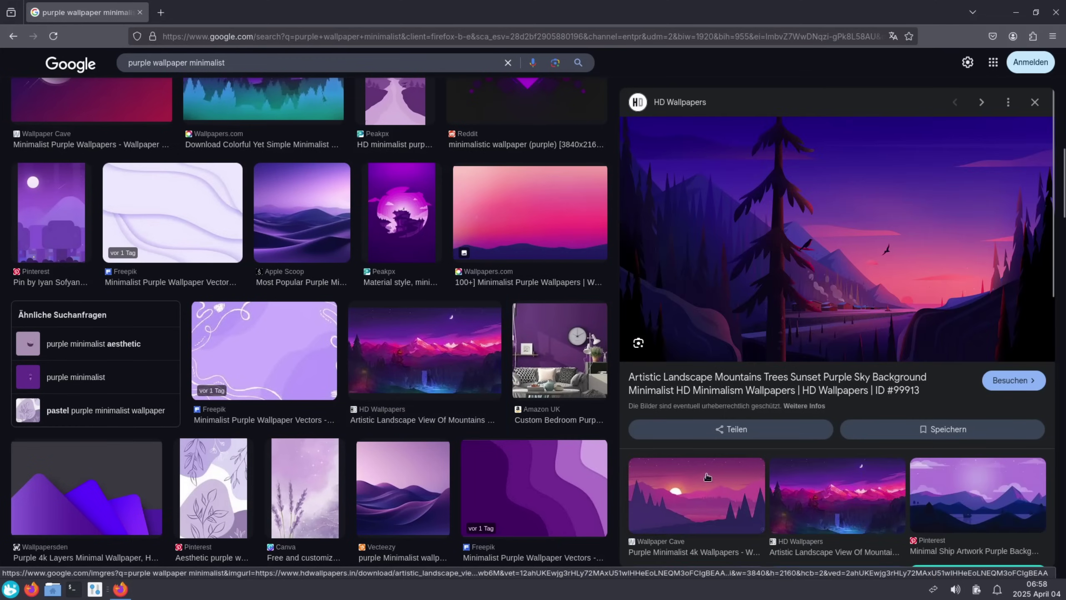
Step: Save the purple mountain-landscape wallpaper from the Google Images preview
right_click(826, 304)
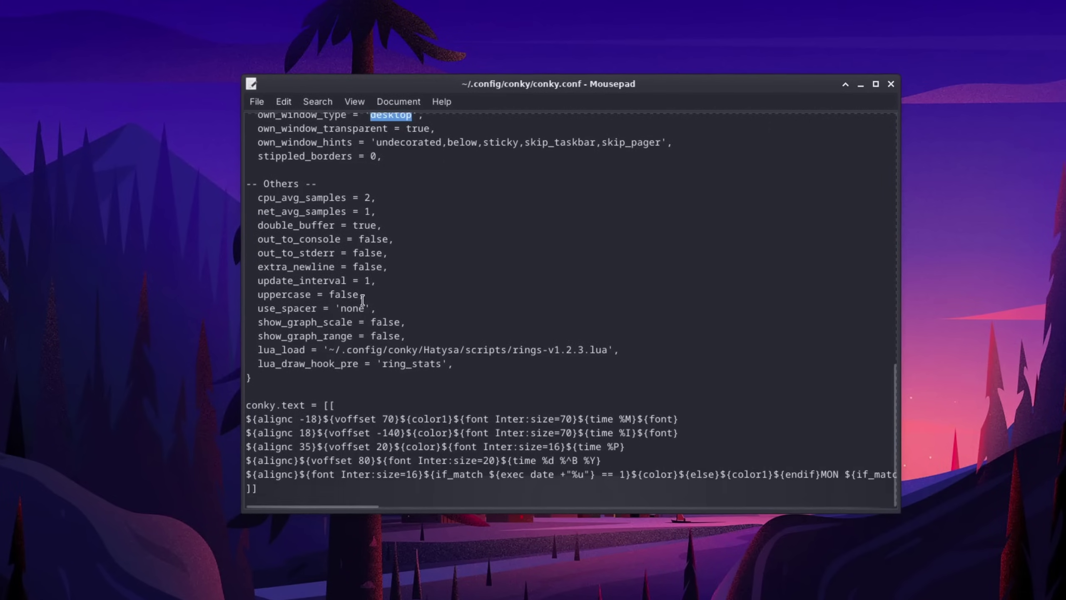
scroll(395, 371, "up", 10)
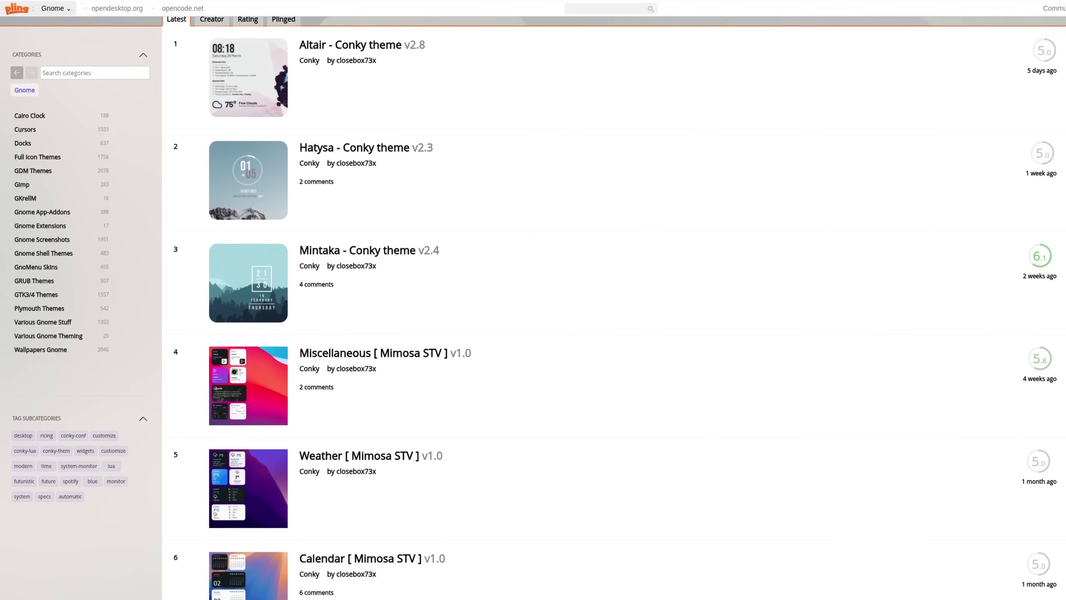
Step: Read through the guide's requirements, selecting curl, then open the downloaded Hatysa theme folder
scroll(612, 306, "down", 1)
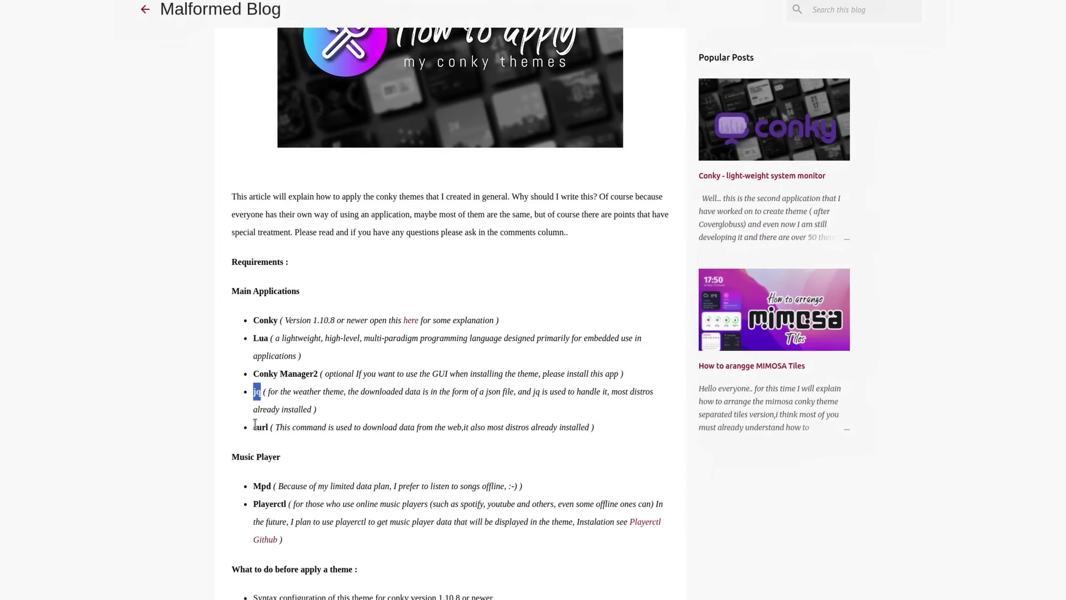
double_click(257, 426)
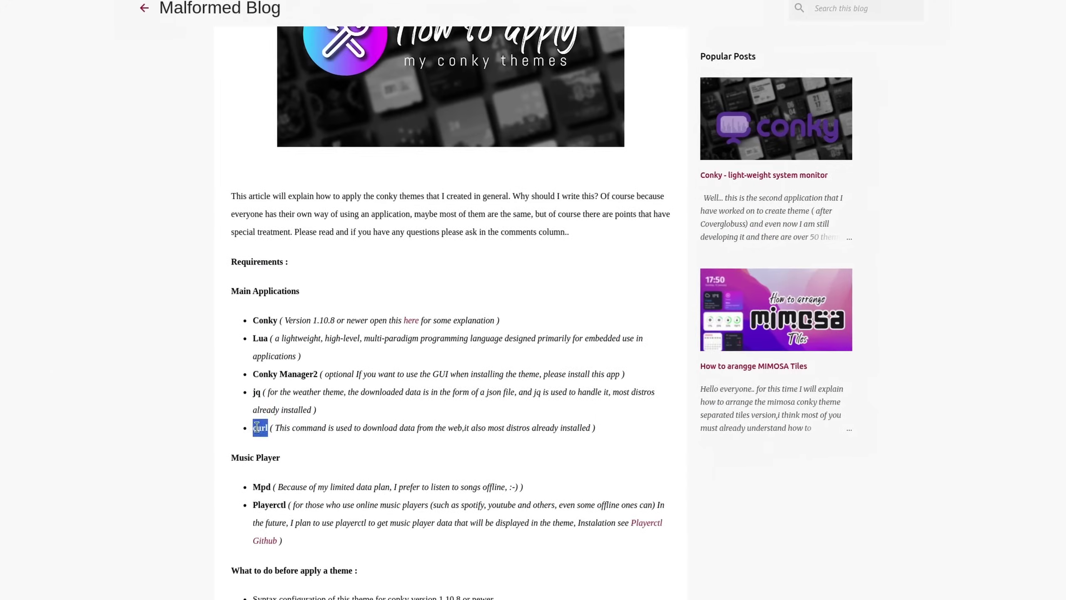
scroll(254, 294, "down", 9)
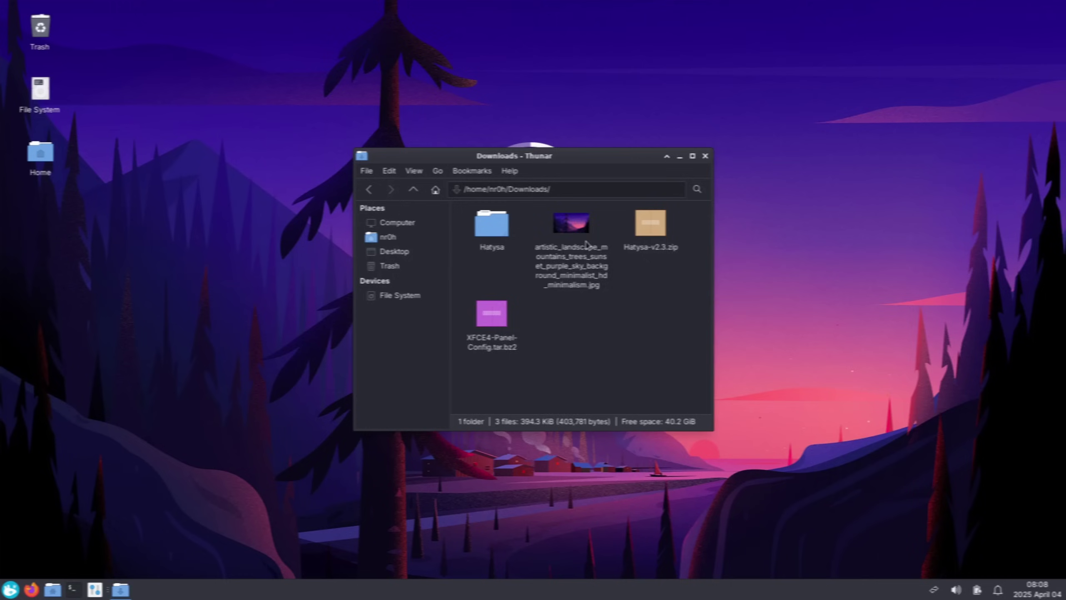
double_click(493, 227)
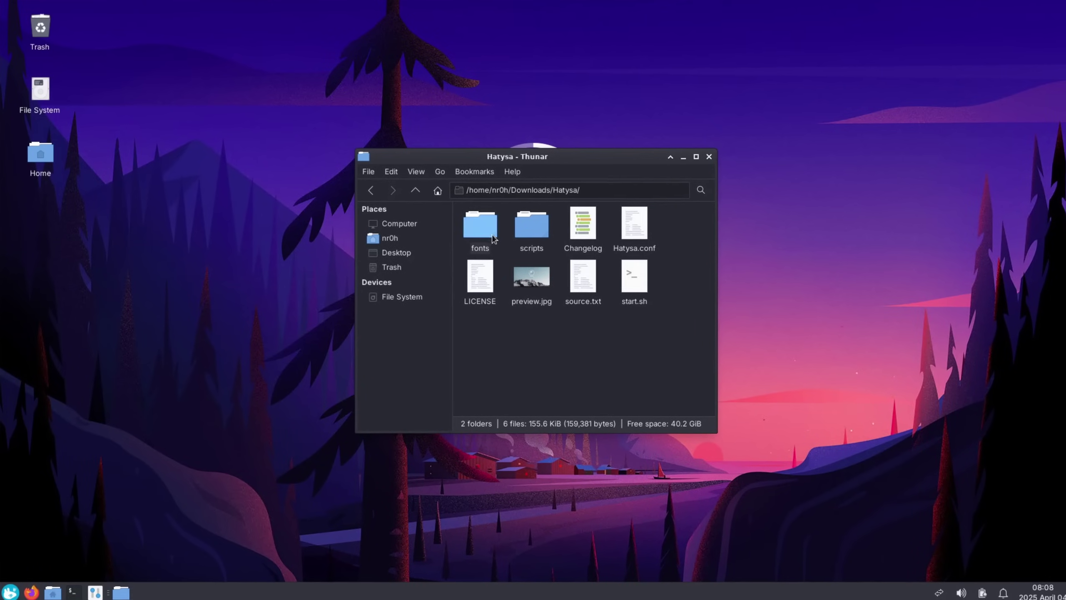
Step: Open start.sh in Mousepad, then create ~/.config/conky with a new conky.conf file
right_click(643, 284)
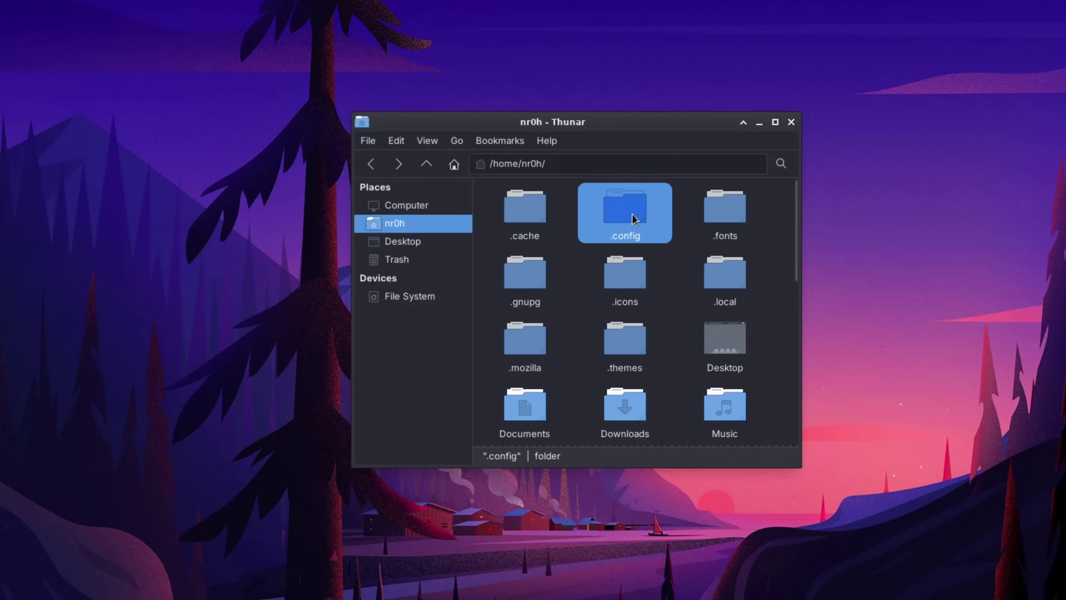
double_click(631, 213)
right_click(596, 406)
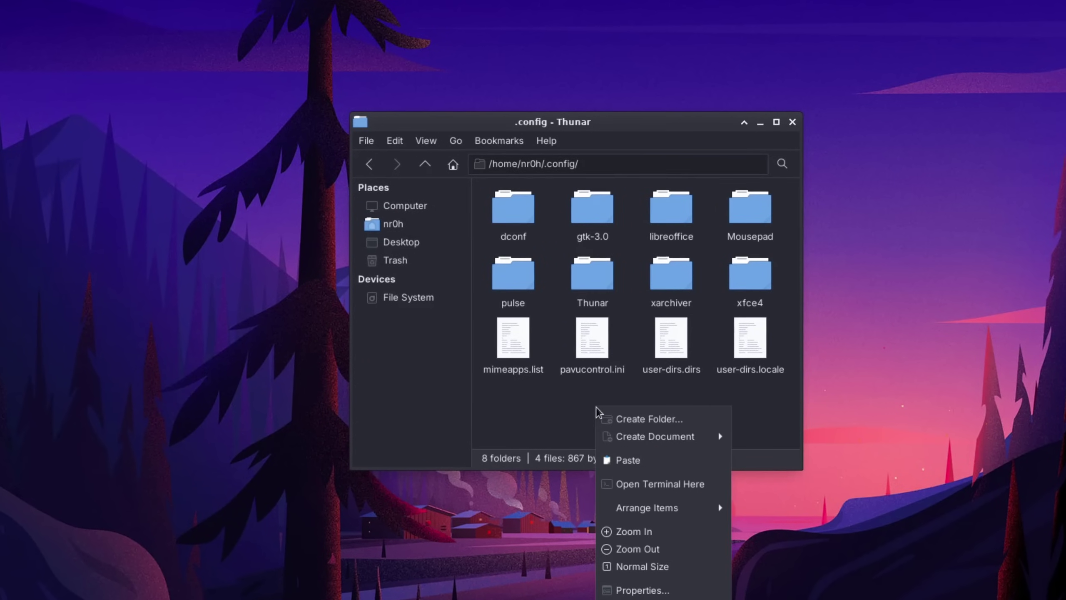
left_click(632, 418)
type("conky")
key("Return")
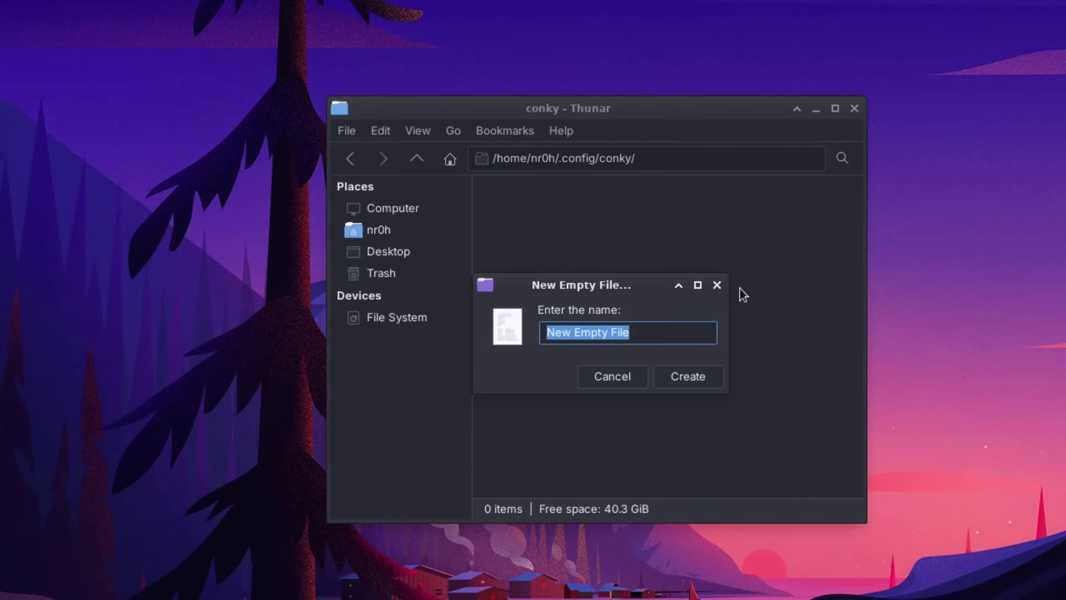
type("conky.conf")
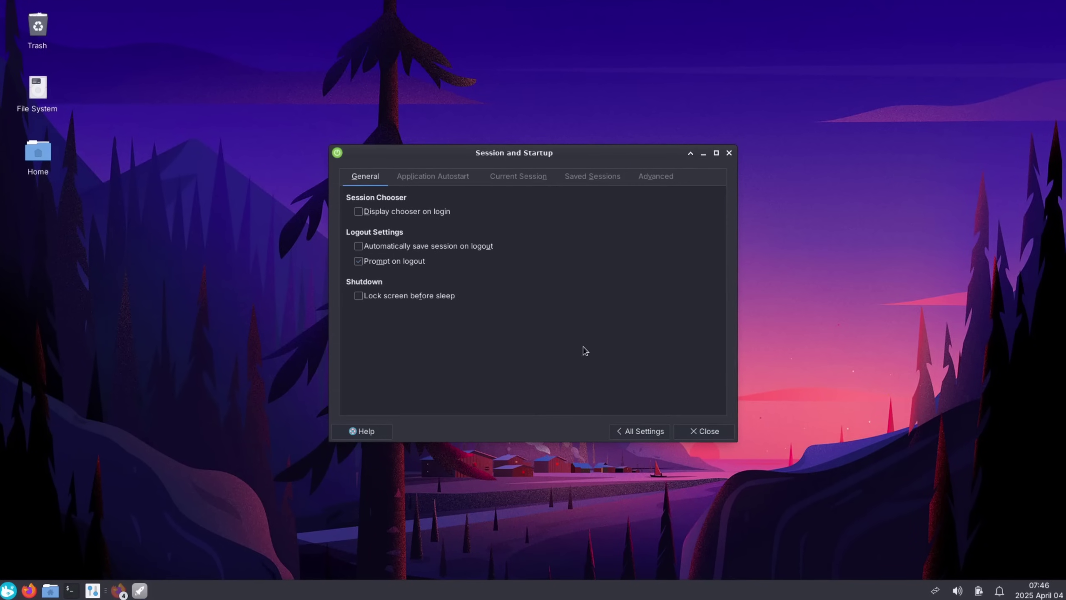
Step: Start adding a new Application Autostart entry for the Conky start script
left_click(432, 176)
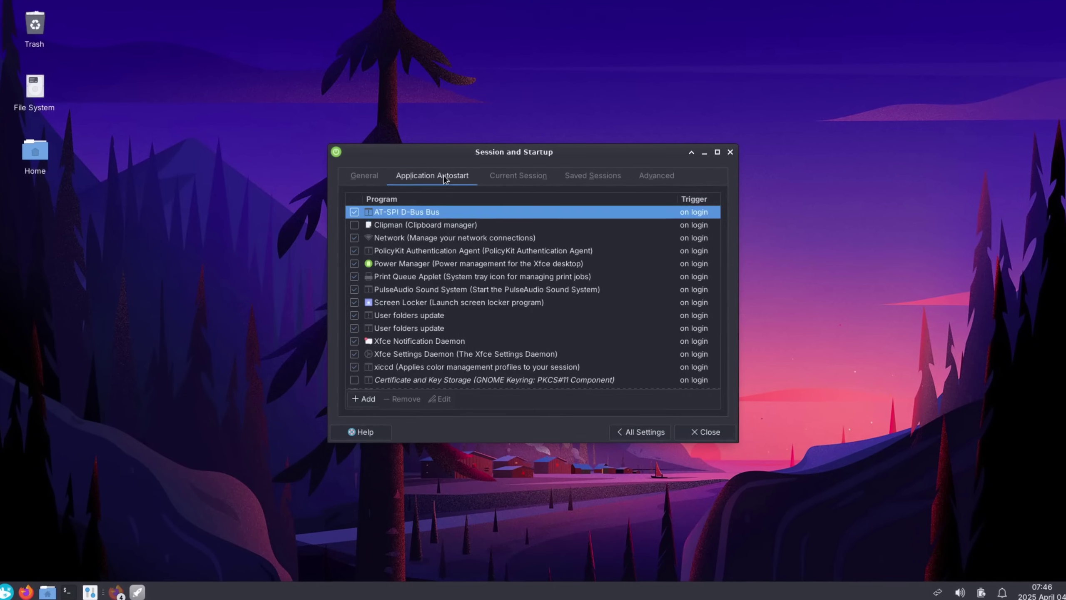
left_click(363, 399)
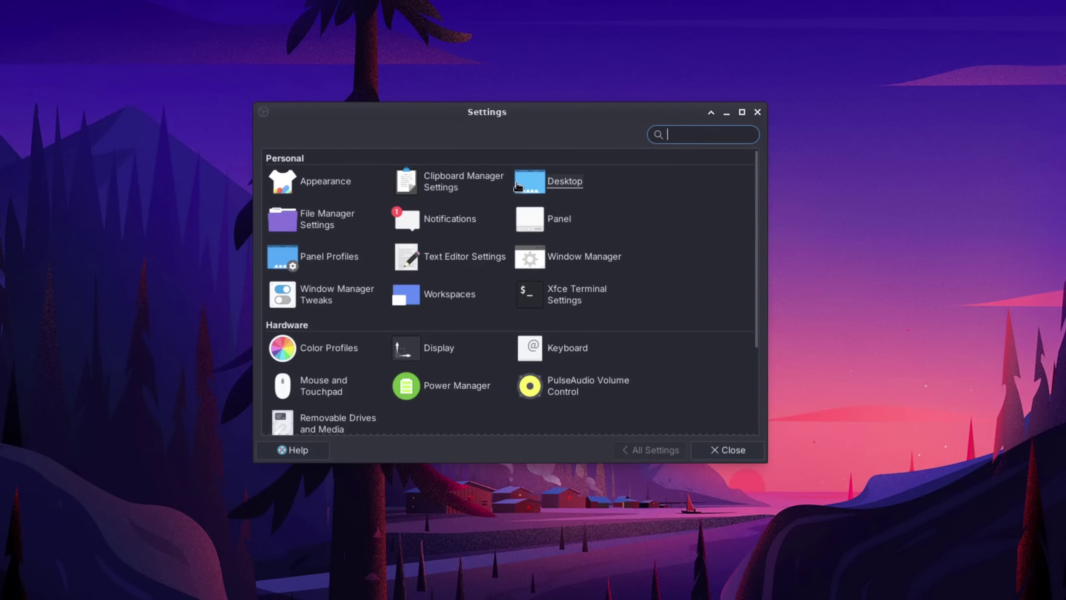
Step: Open Window Manager Tweaks and display its Compositor options
left_click(320, 297)
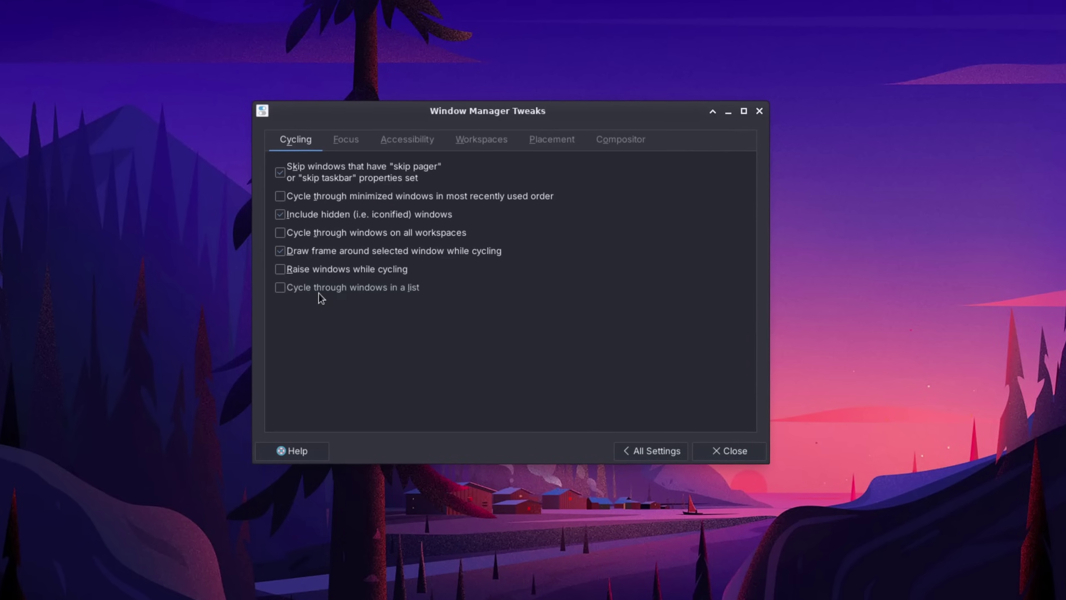
left_click(616, 139)
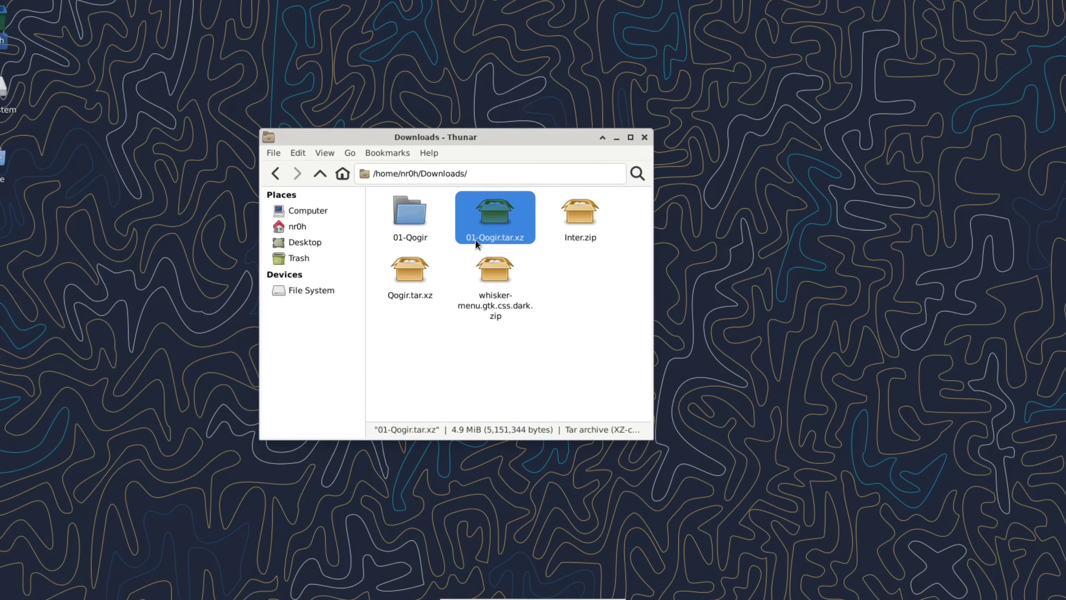
Step: Extract Inter.zip into the Downloads folder with Extract Here
left_click(575, 223)
right_click(576, 223)
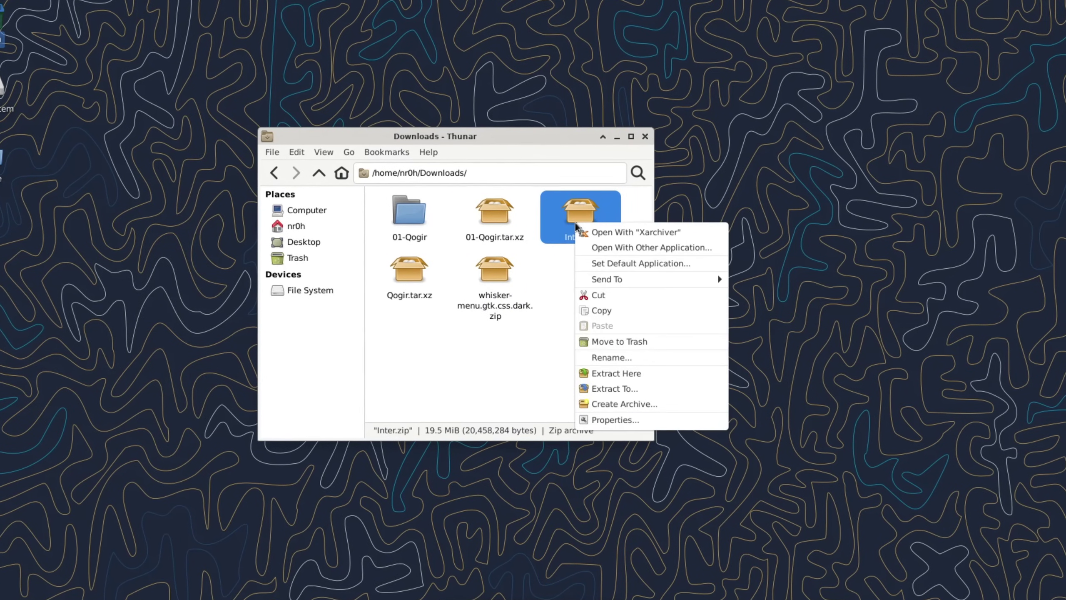
left_click(620, 373)
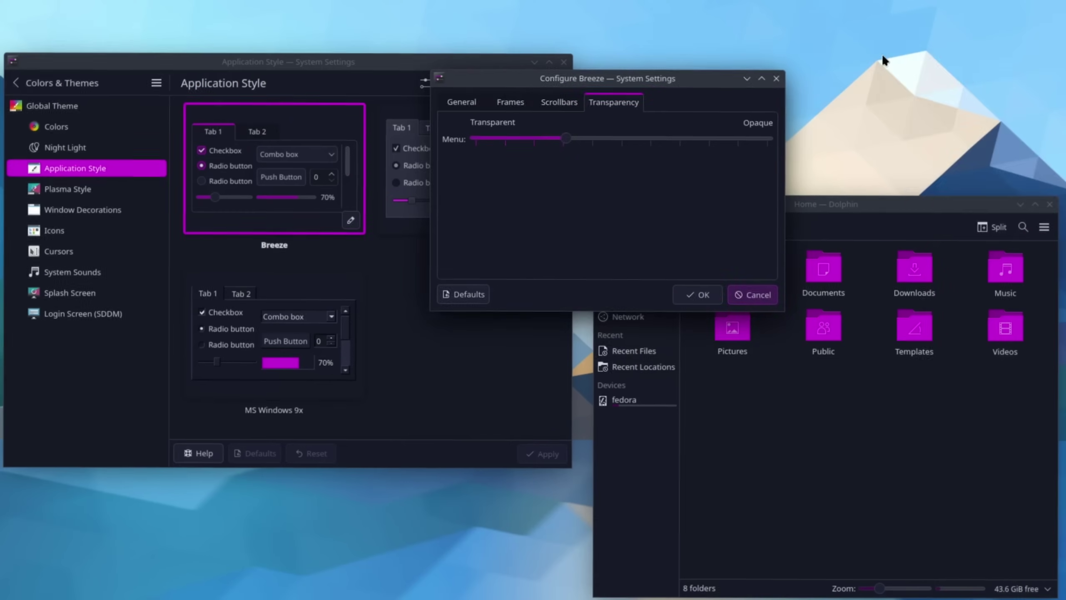
Step: Bring up the desktop's context menu and scroll through its options
right_click(891, 52)
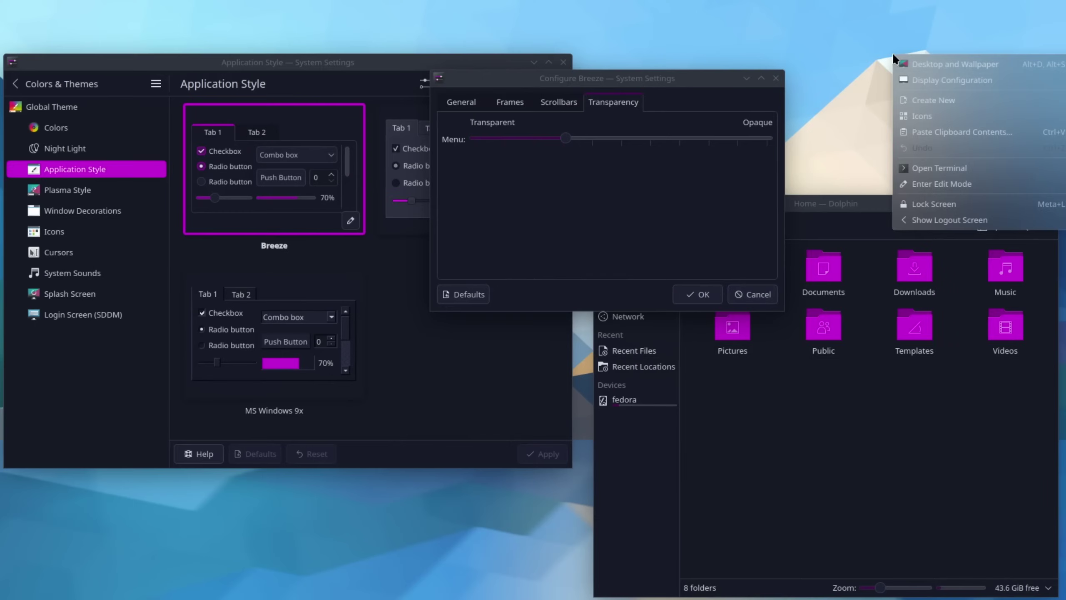
right_click(799, 11)
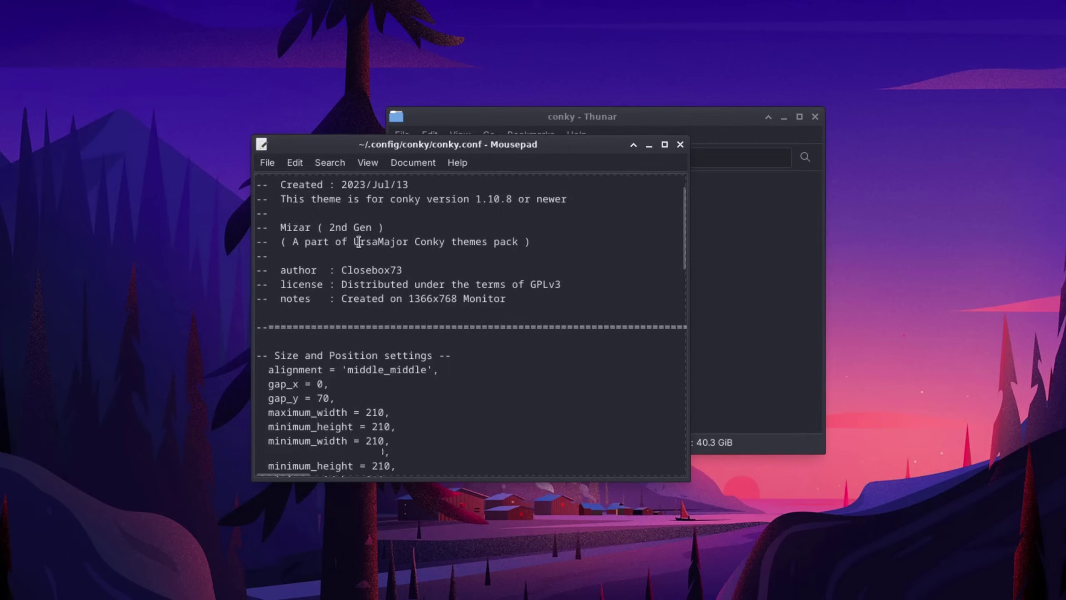
scroll(359, 242, "down", 3)
scroll(356, 250, "up", 2)
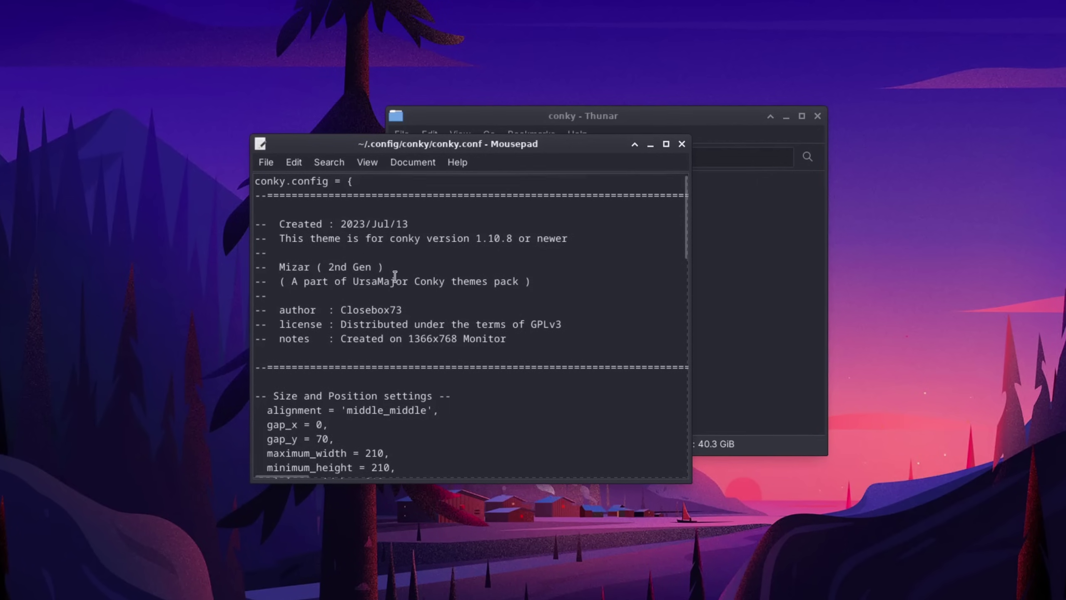
scroll(399, 283, "down", 7)
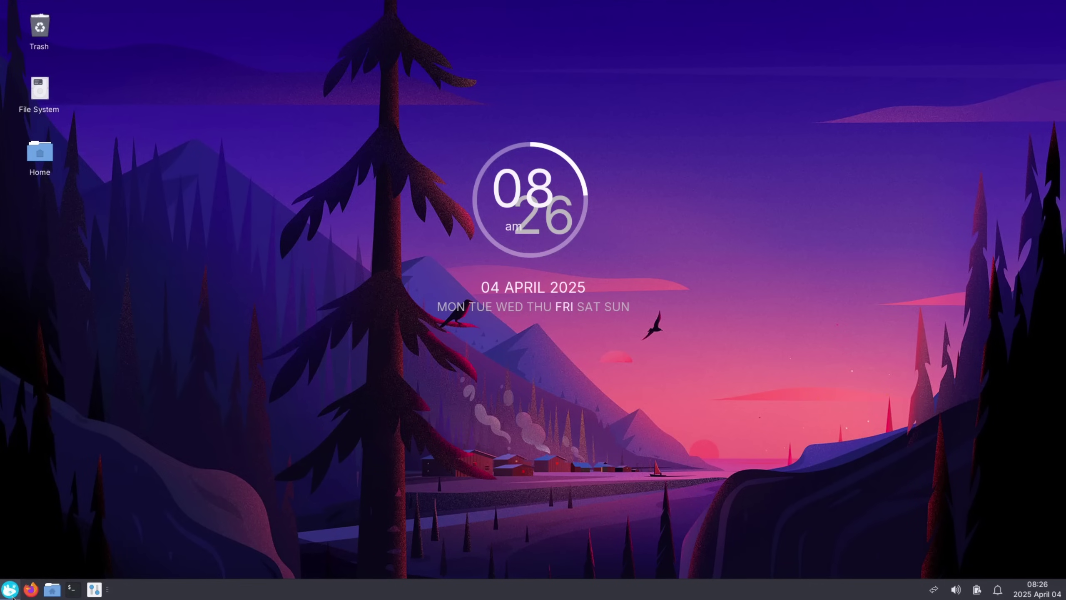
Step: Open the Whisker menu from the bottom-left corner of the panel
left_click(10, 593)
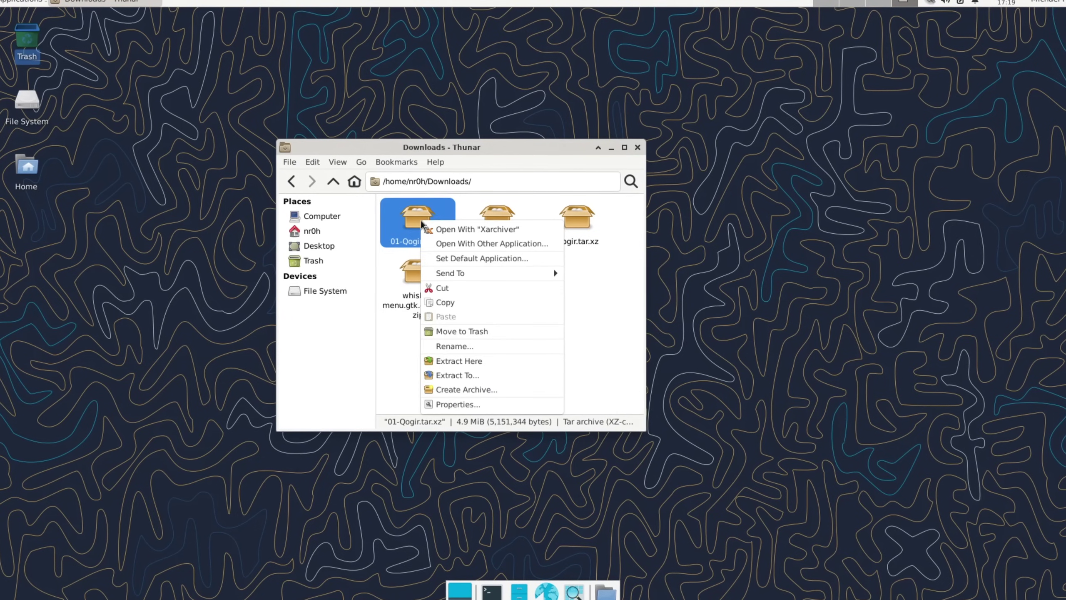
Step: Extract 01-Qogir.tar.xz in place within Downloads
left_click(480, 360)
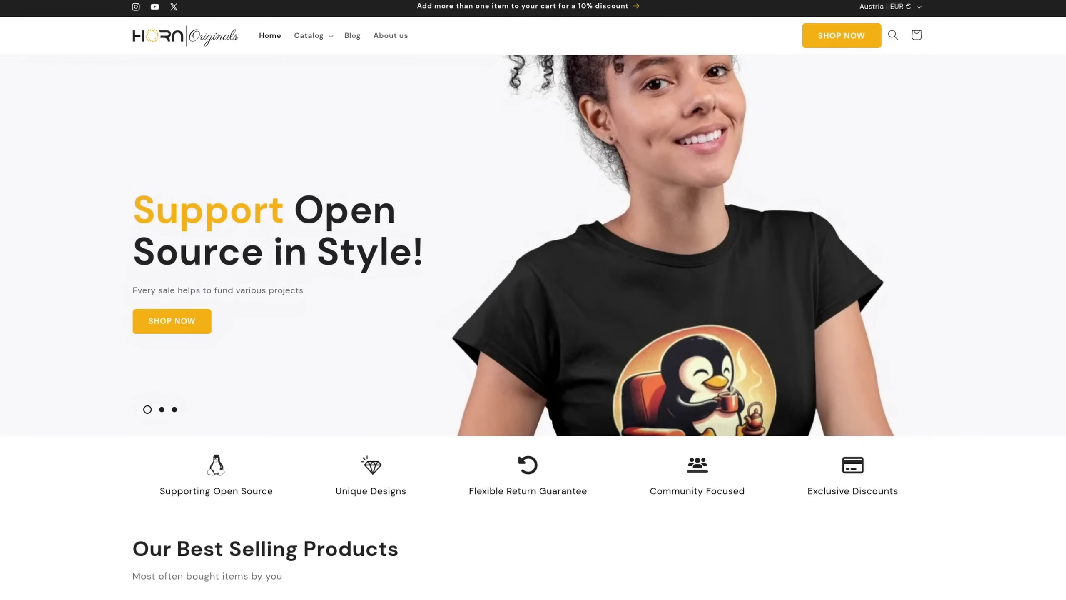
Step: Scroll the merch shop homepage down to Our Best Selling Products
scroll(533, 300, "down", 10)
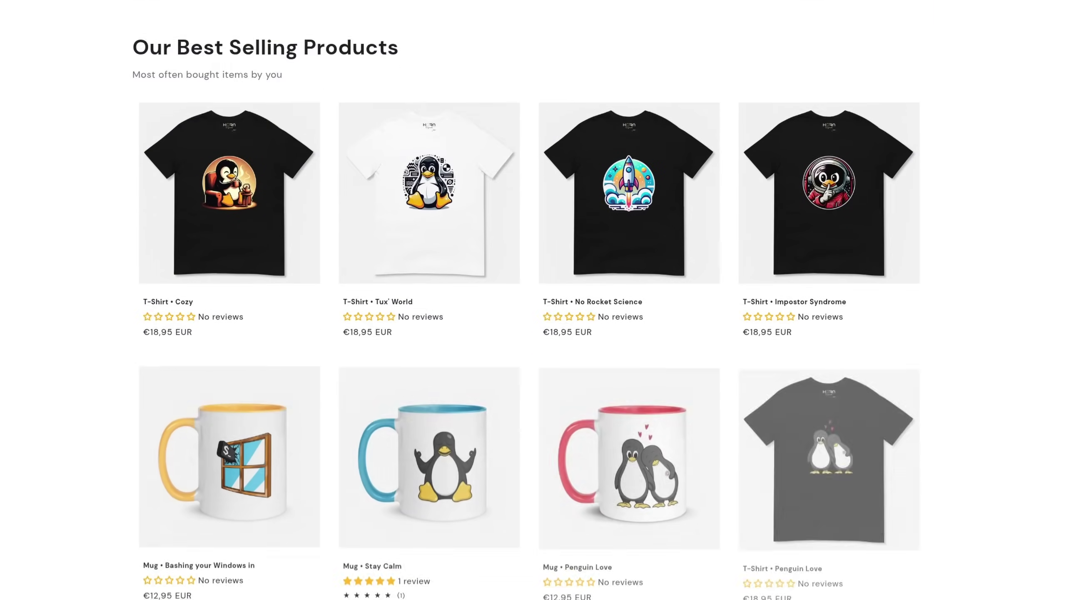